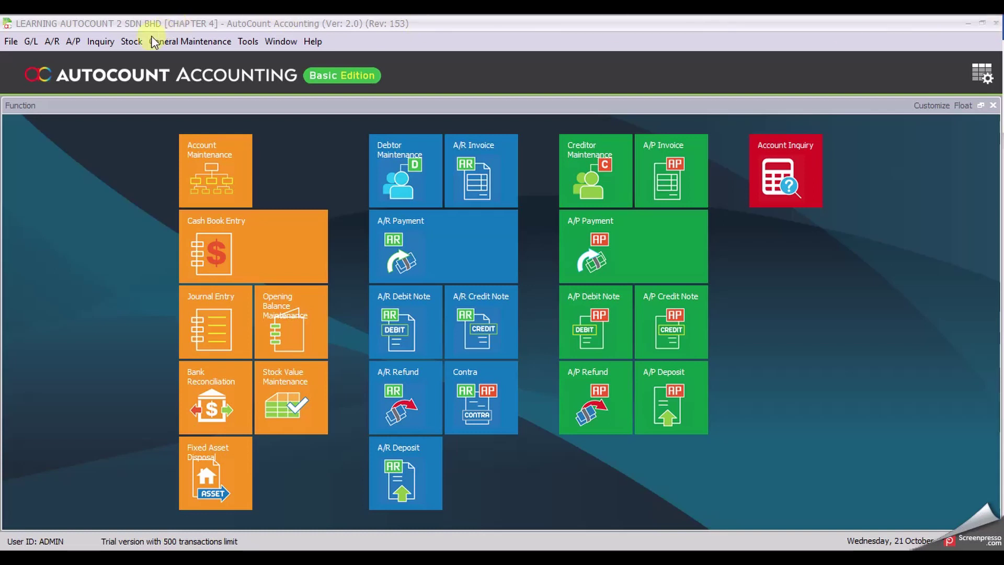
# - Start a new stock item in Stock Item Maintenance with item group PHO and item type MTO
pyautogui.click(132, 42)
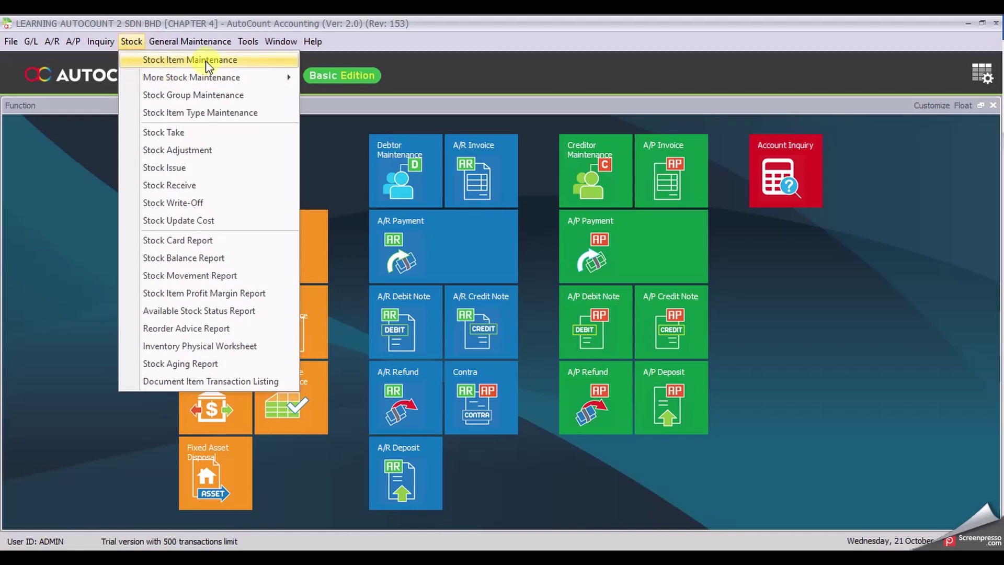
pyautogui.click(266, 61)
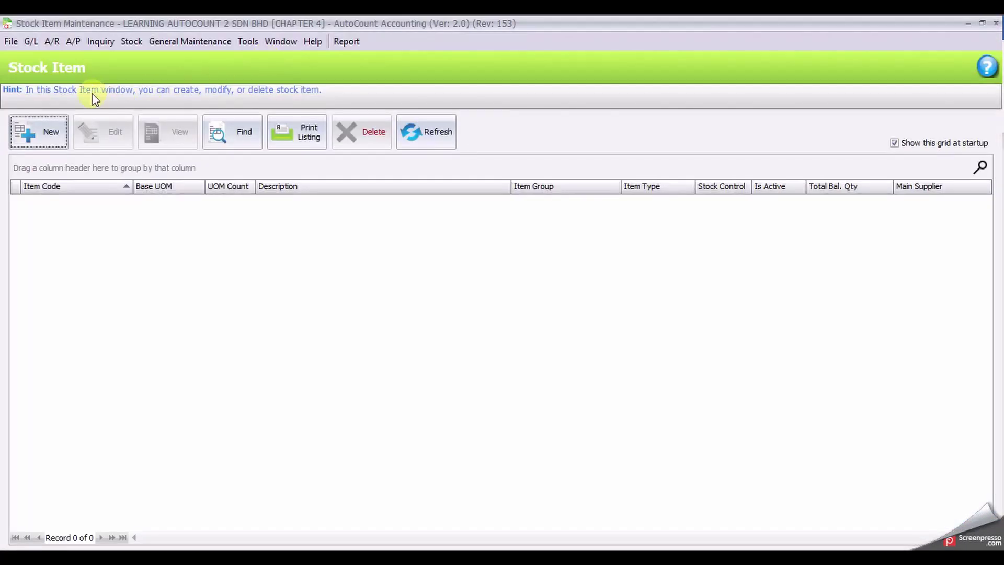
pyautogui.click(47, 139)
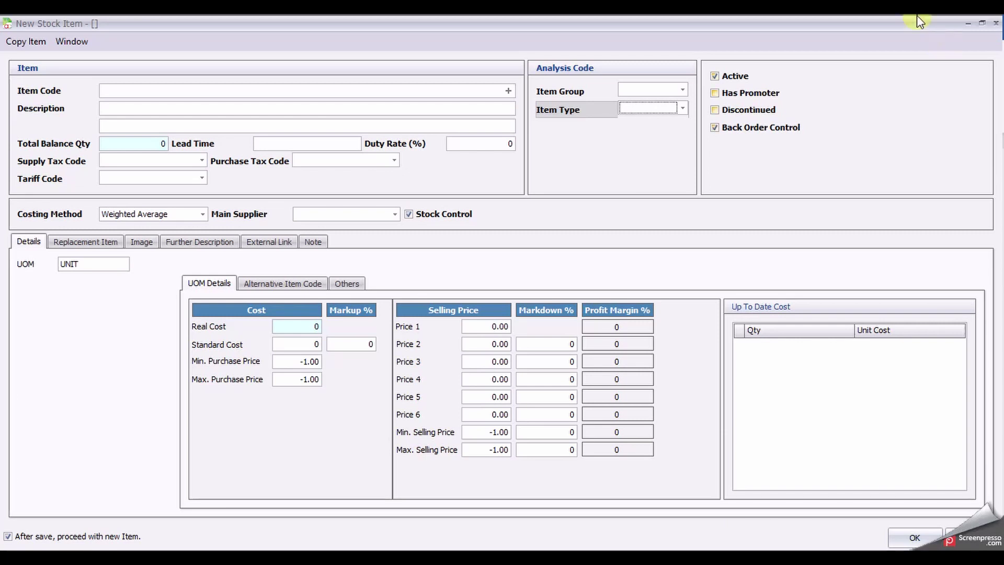
pyautogui.click(682, 90)
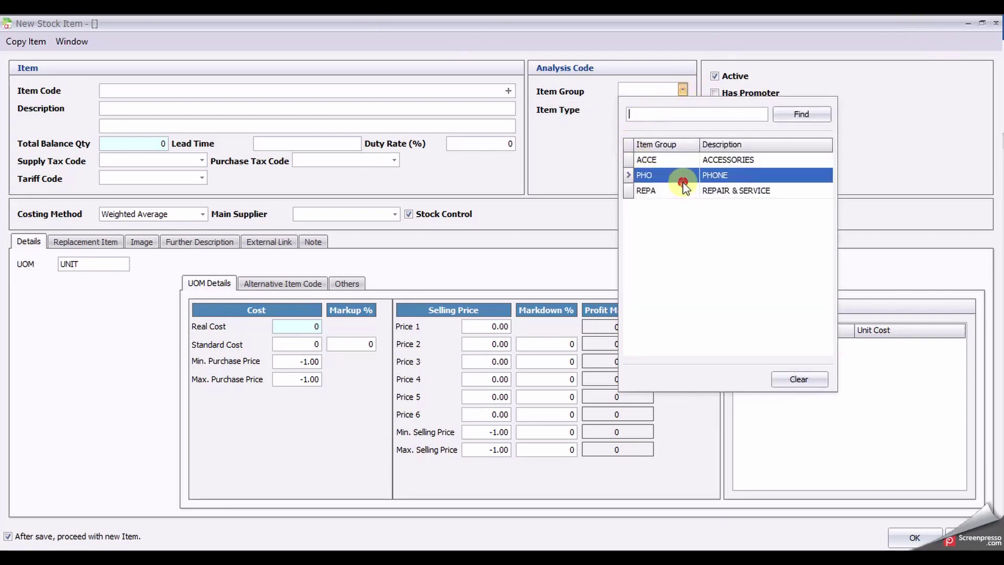
pyautogui.click(662, 178)
pyautogui.click(682, 109)
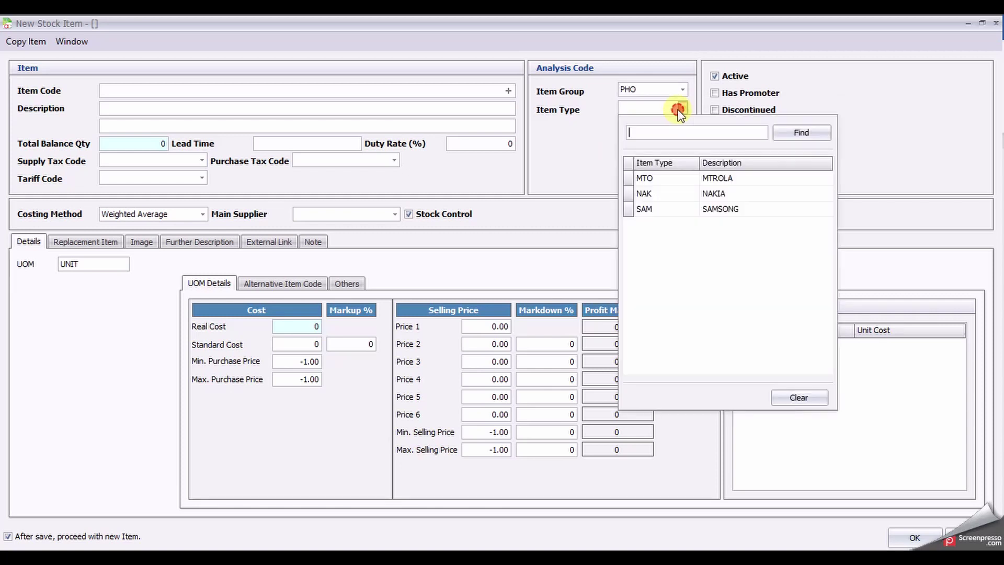
pyautogui.click(648, 178)
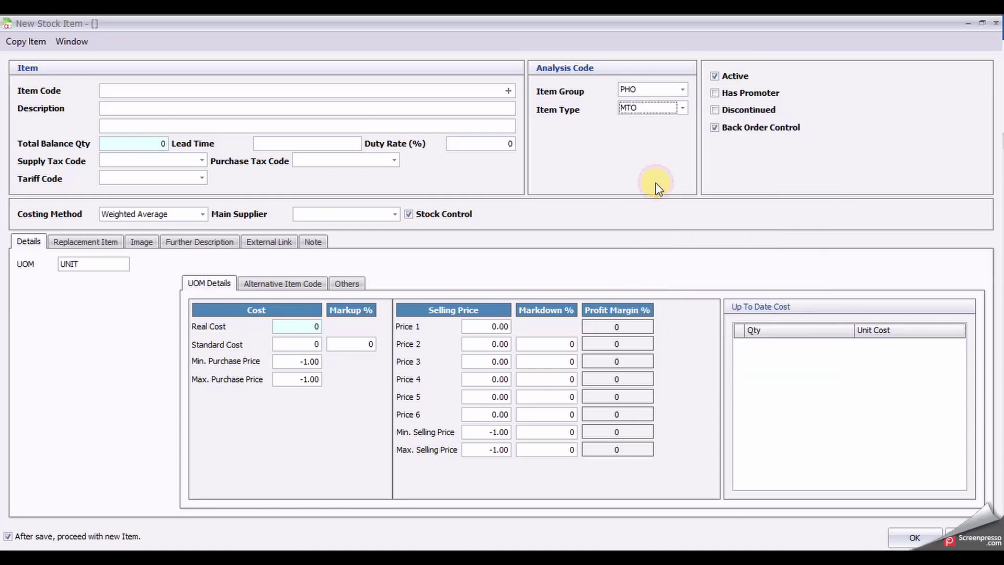
# - Generate the item code automatically, then enter the description MTROLA 501 and a Price 1 selling price of 900
pyautogui.click(509, 92)
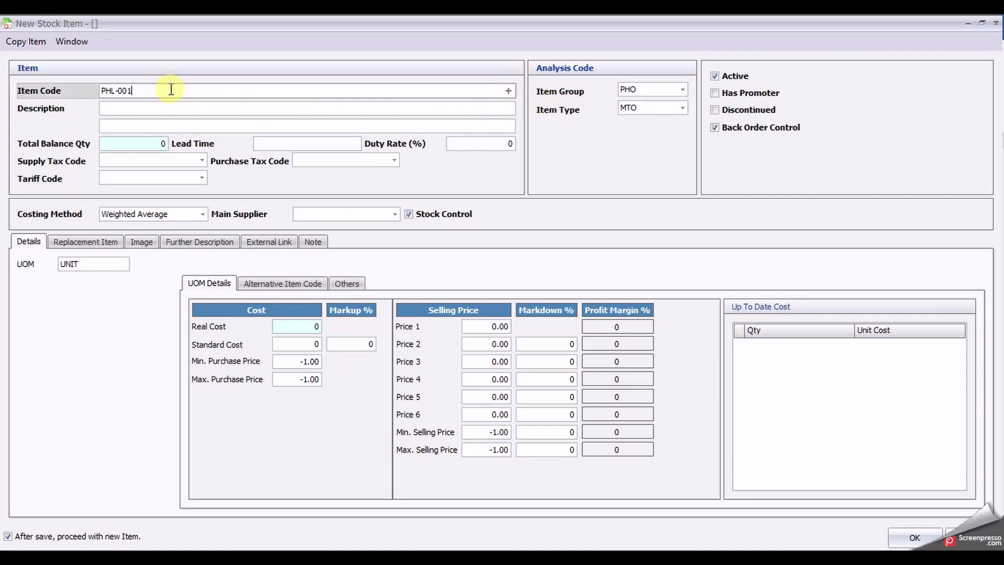
pyautogui.click(136, 107)
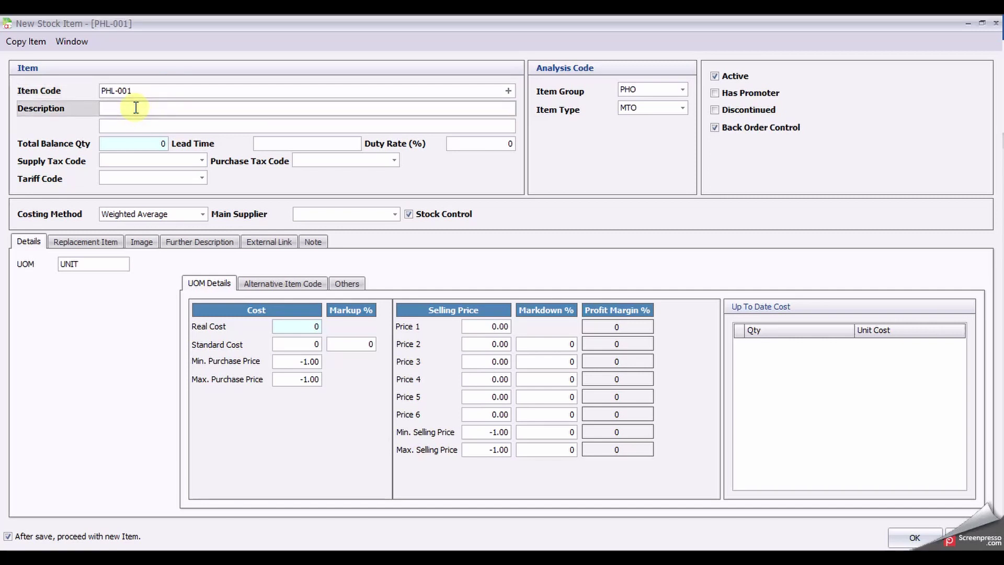
pyautogui.write('MT')
pyautogui.write('ORCY')
pyautogui.press('BackSpace')
pyautogui.press('BackSpace')
pyautogui.press('BackSpace')
pyautogui.press('BackSpace')
pyautogui.write('ROLA')
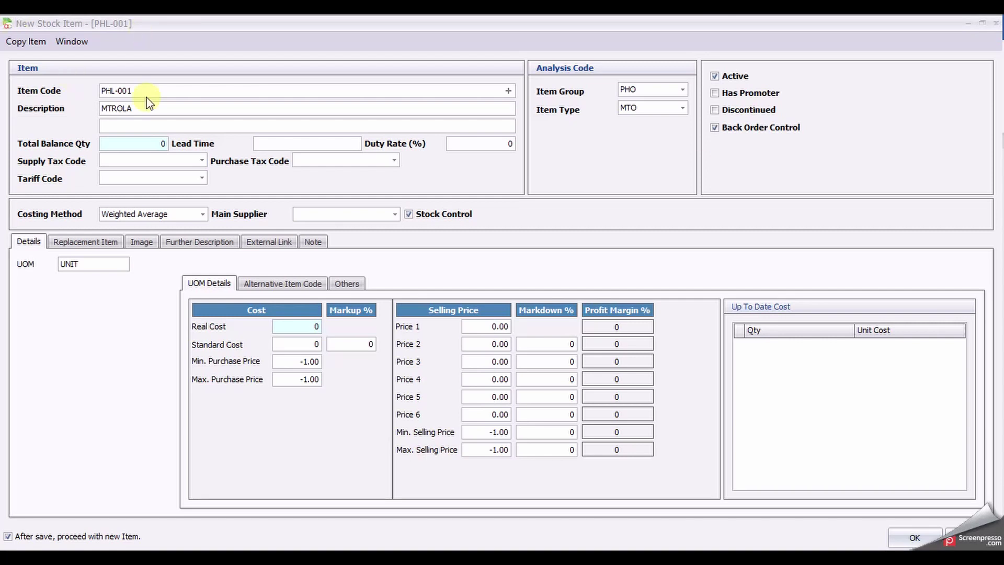
pyautogui.click(195, 106)
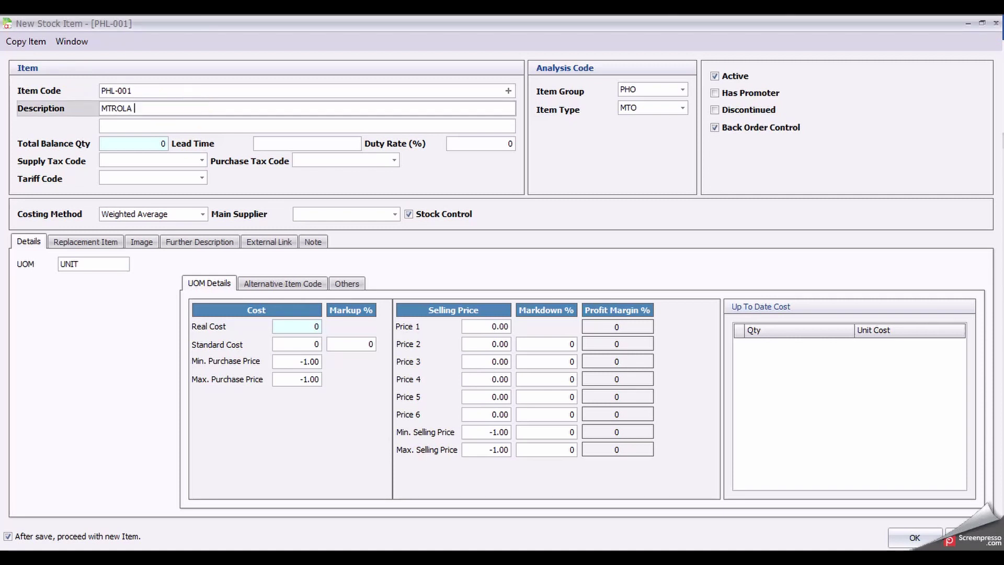
pyautogui.write('501')
pyautogui.click(487, 327)
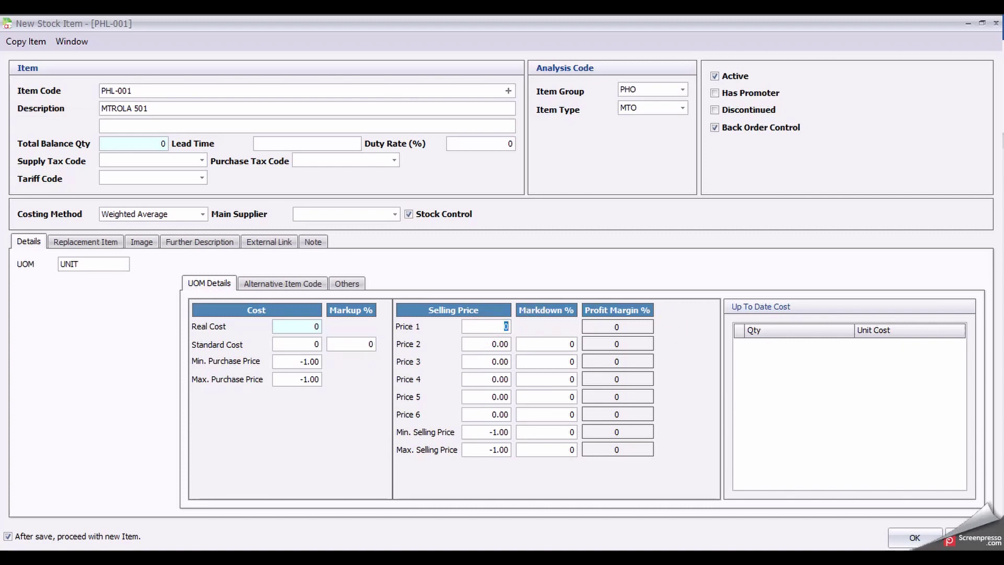
pyautogui.write('900')
# - Set Min Qty 20, Re-order Qty 100, Re-order Level 40, Normal Level 150 and Max Qty 160, and save the item
pyautogui.click(357, 289)
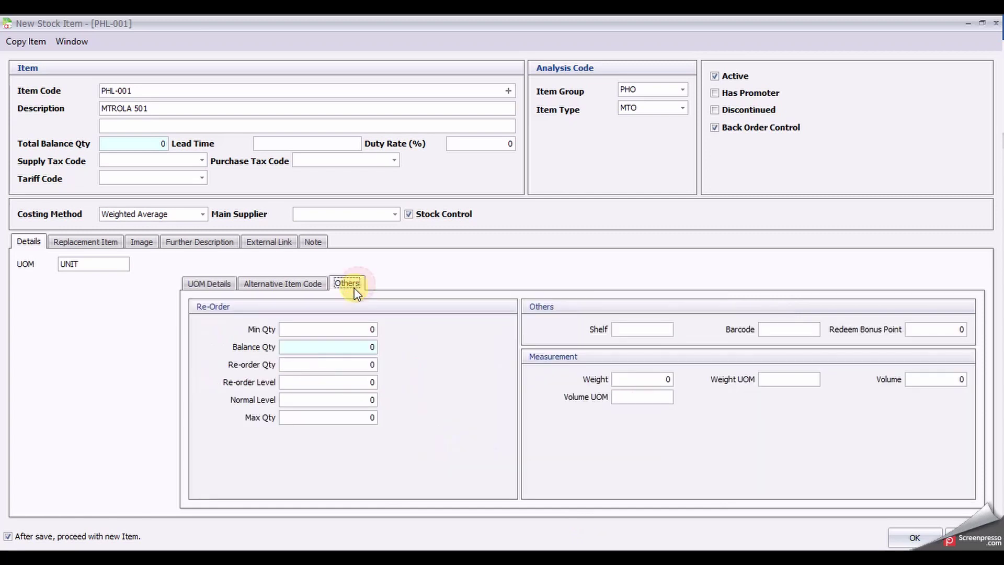
pyautogui.click(347, 329)
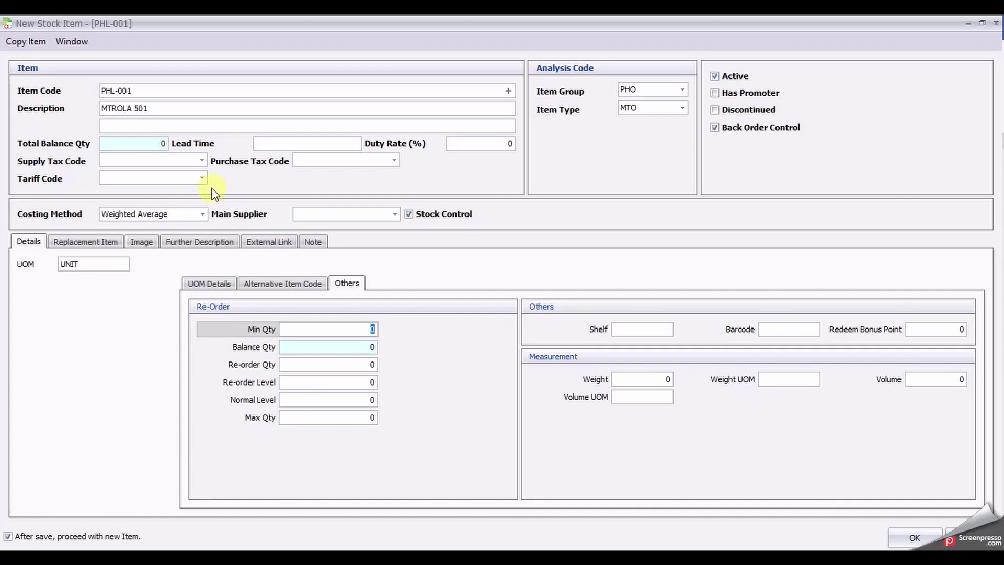
pyautogui.write('20')
pyautogui.press('Tab')
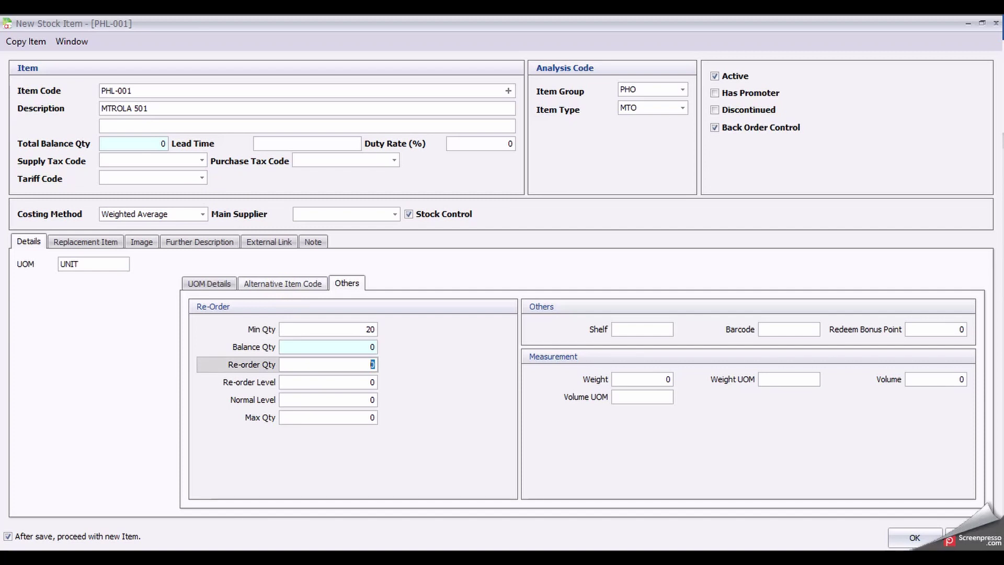
pyautogui.write('100')
pyautogui.press('Tab')
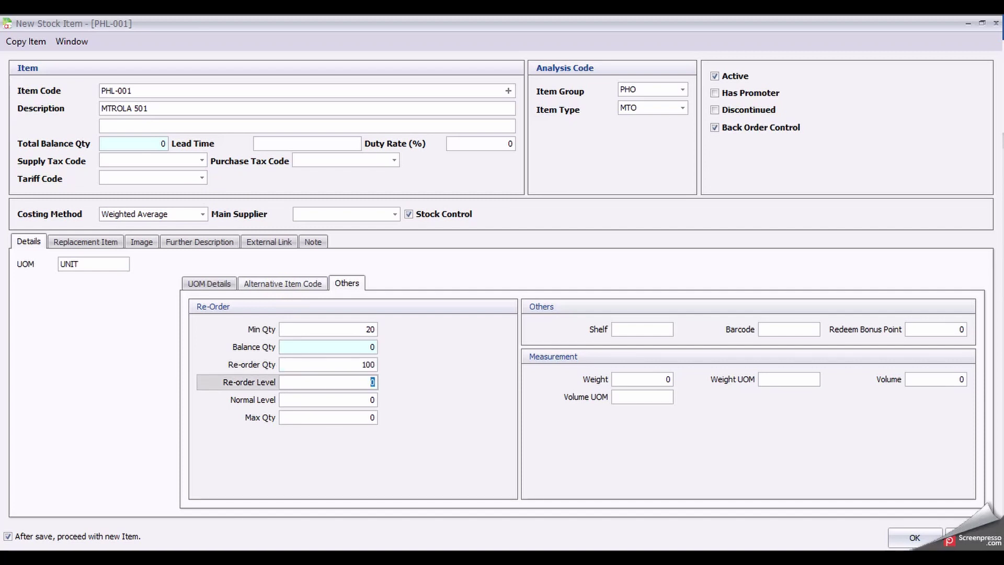
pyautogui.write('40')
pyautogui.press('Tab')
pyautogui.write('150')
pyautogui.press('Tab')
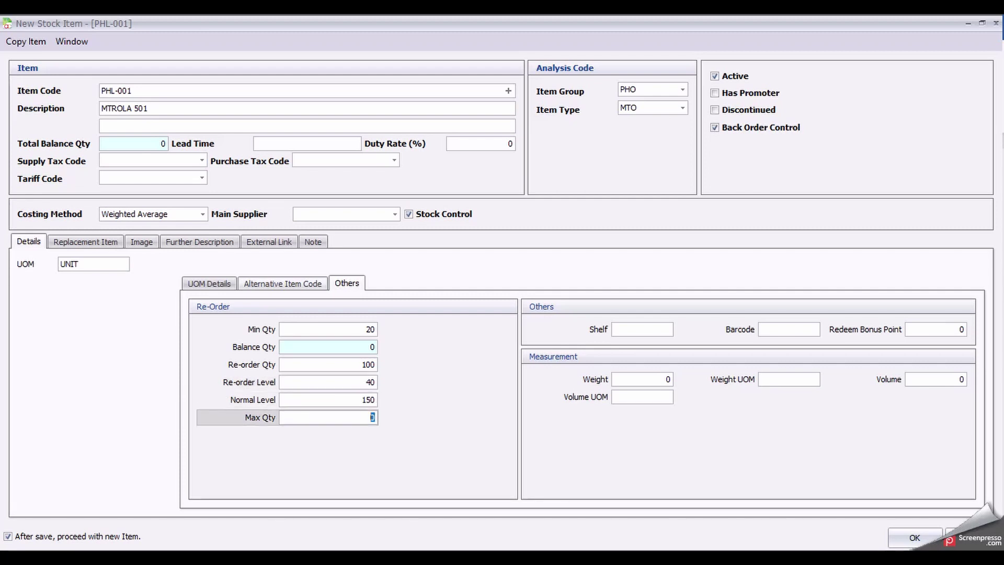
pyautogui.write('160')
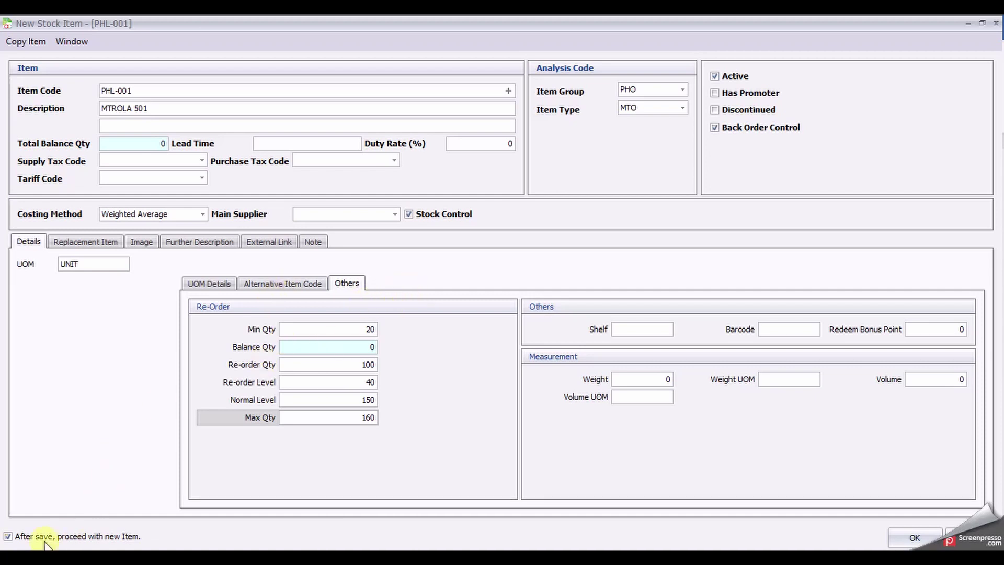
pyautogui.click(916, 538)
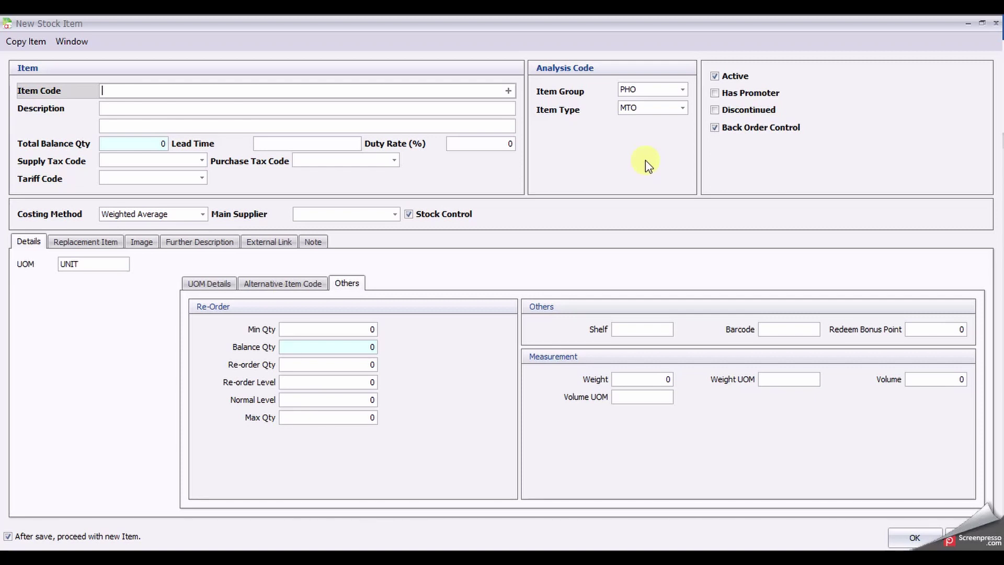
# - Generate the second phone's item code, describe it as MTOROLA 509 and set its Price 1 selling price to 1400
pyautogui.click(512, 92)
pyautogui.click(326, 109)
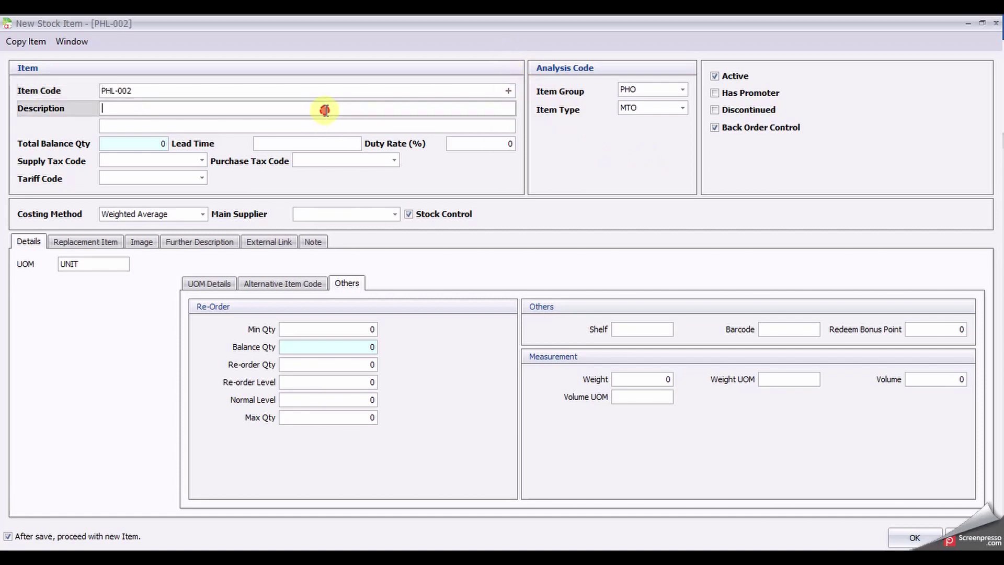
pyautogui.write('MTOROLA 509')
pyautogui.click(207, 285)
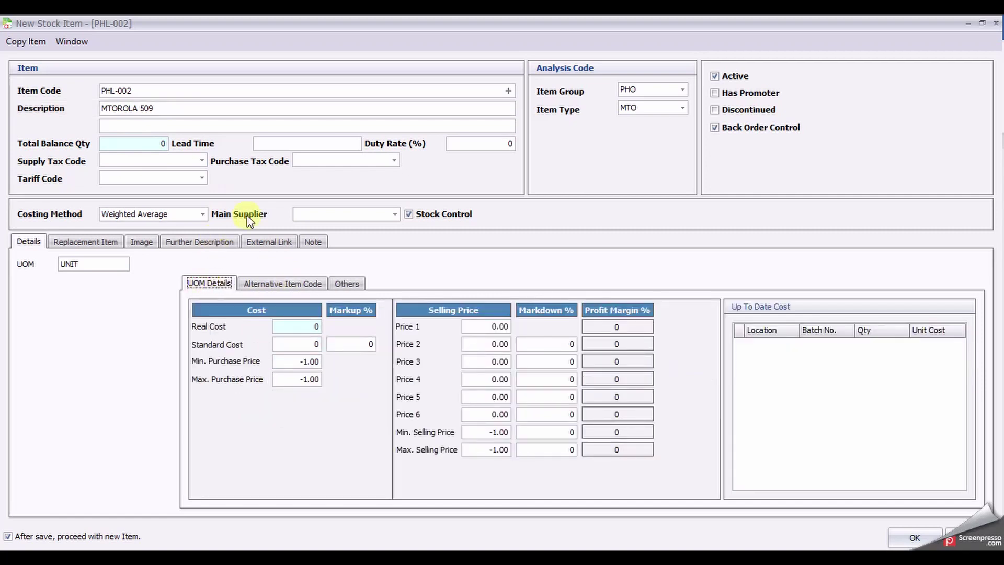
pyautogui.click(481, 328)
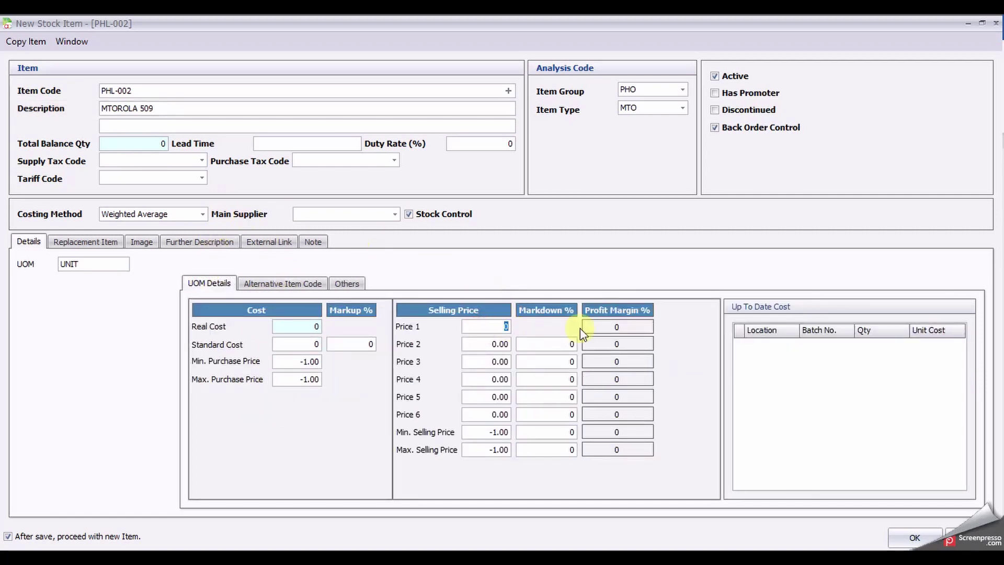
pyautogui.write('1400')
# - Set Min Qty 2, Re-order Qty 10, Re-order Level 5, Normal Level 15 and Max Qty 20, and save the item
pyautogui.click(345, 284)
pyautogui.click(366, 330)
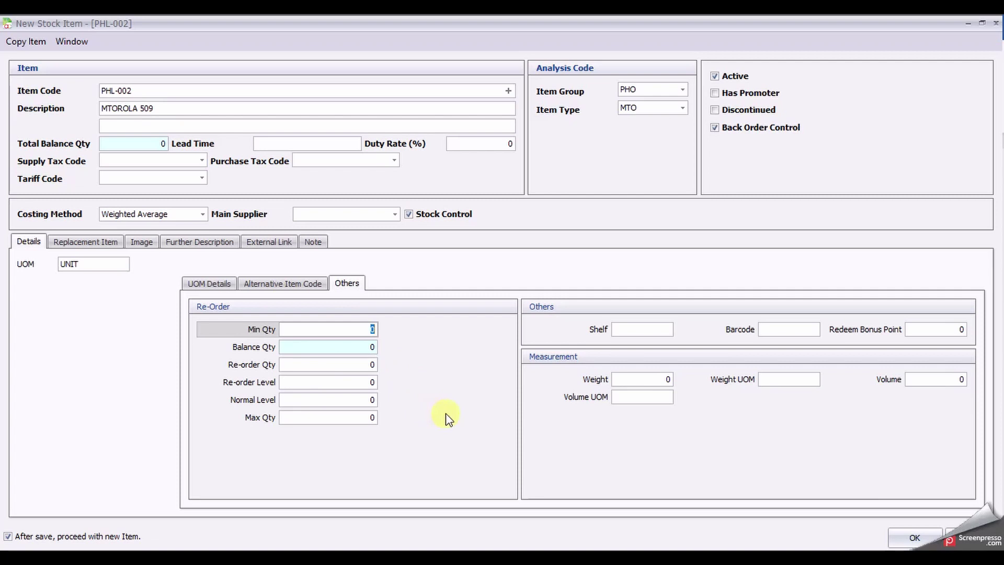
pyautogui.write('2')
pyautogui.press('Tab')
pyautogui.press('Tab')
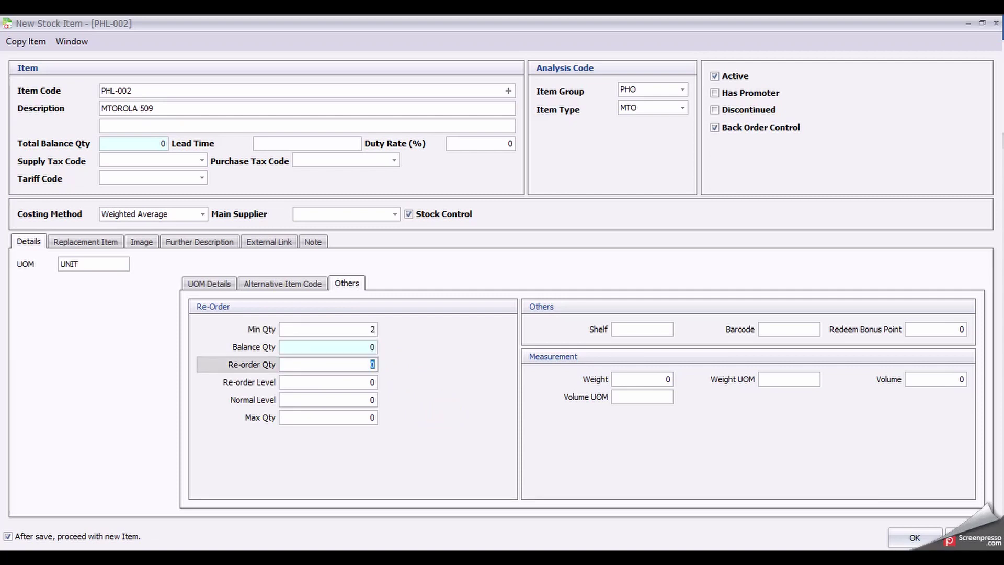
pyautogui.write('10')
pyautogui.press('Tab')
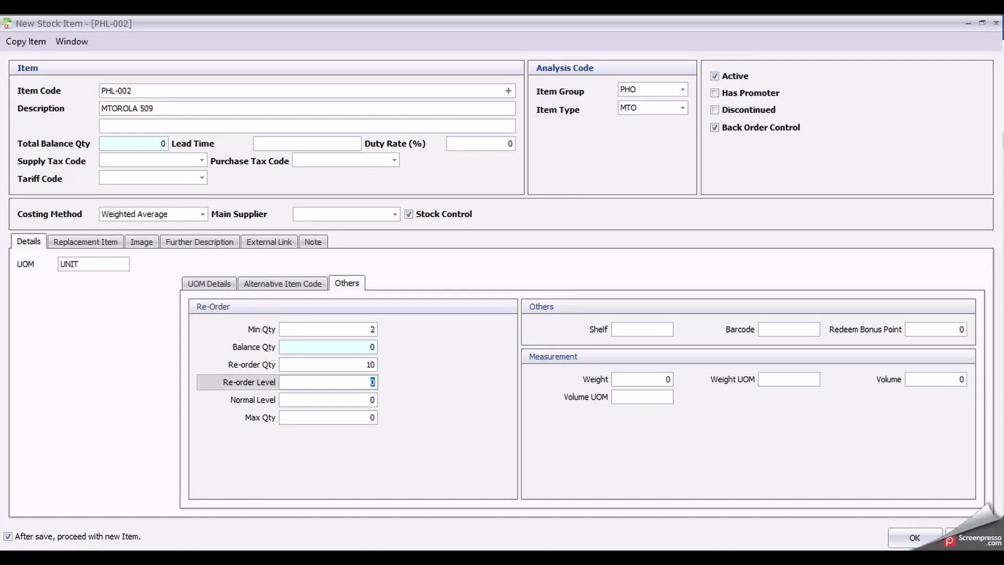
pyautogui.press('Tab')
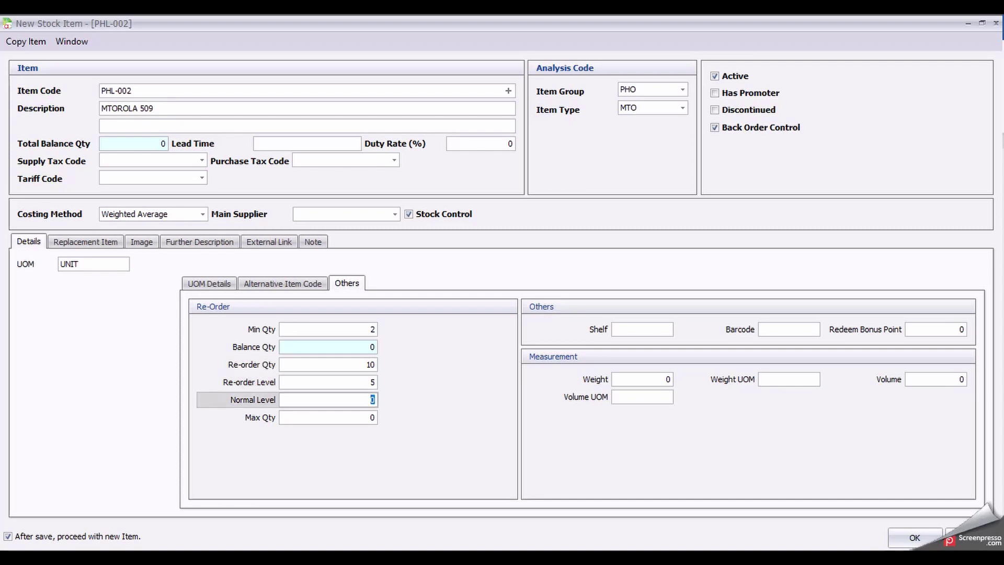
pyautogui.write('15')
pyautogui.press('Tab')
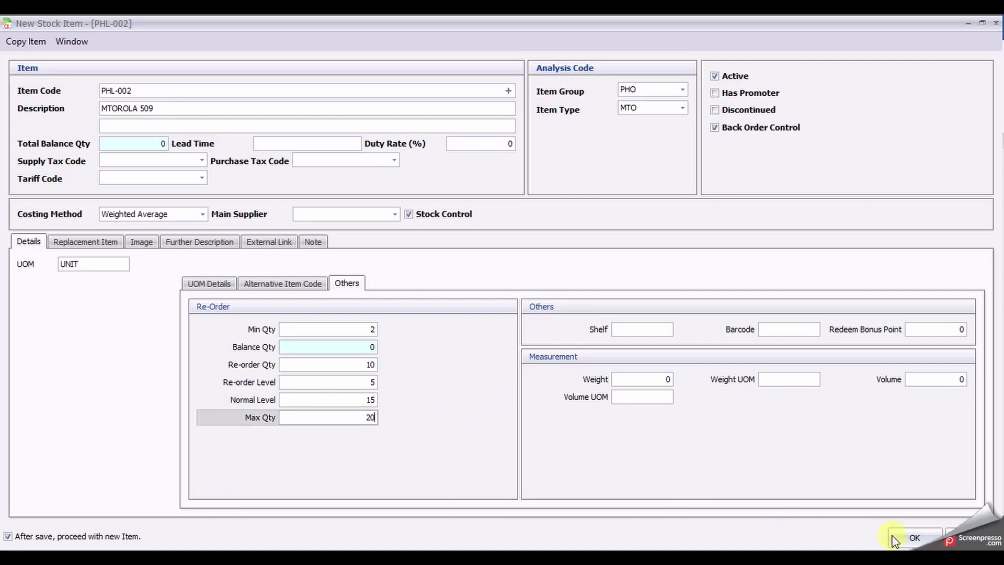
pyautogui.click(925, 536)
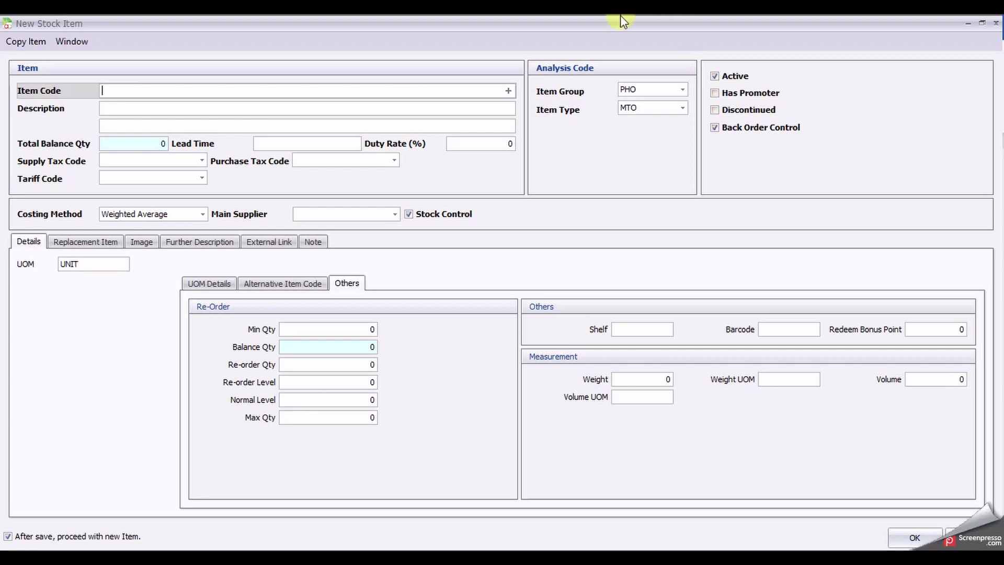
# - Set the next item's type to NAK, generate its item code and enter the description NAKIA 1100
pyautogui.click(681, 112)
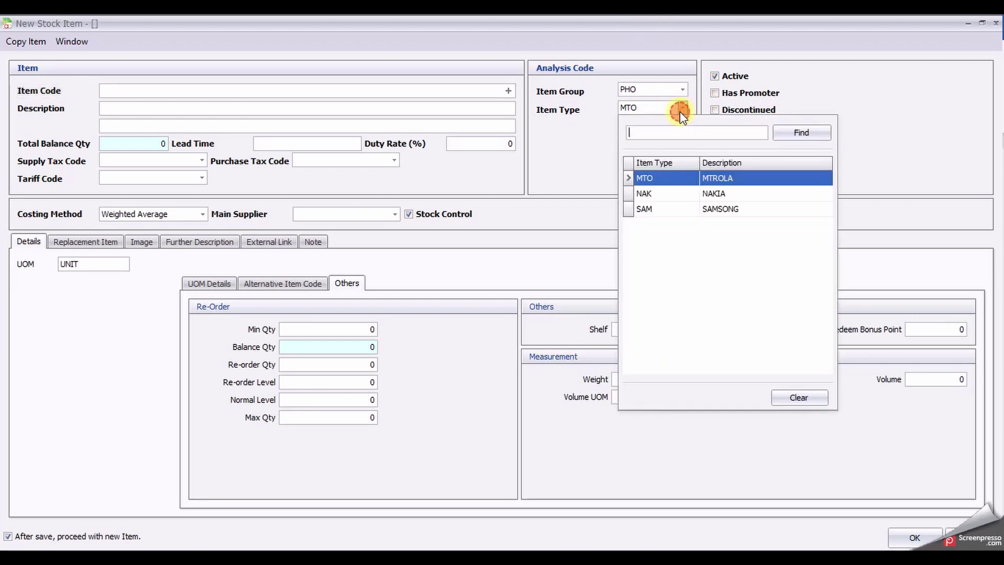
pyautogui.click(657, 195)
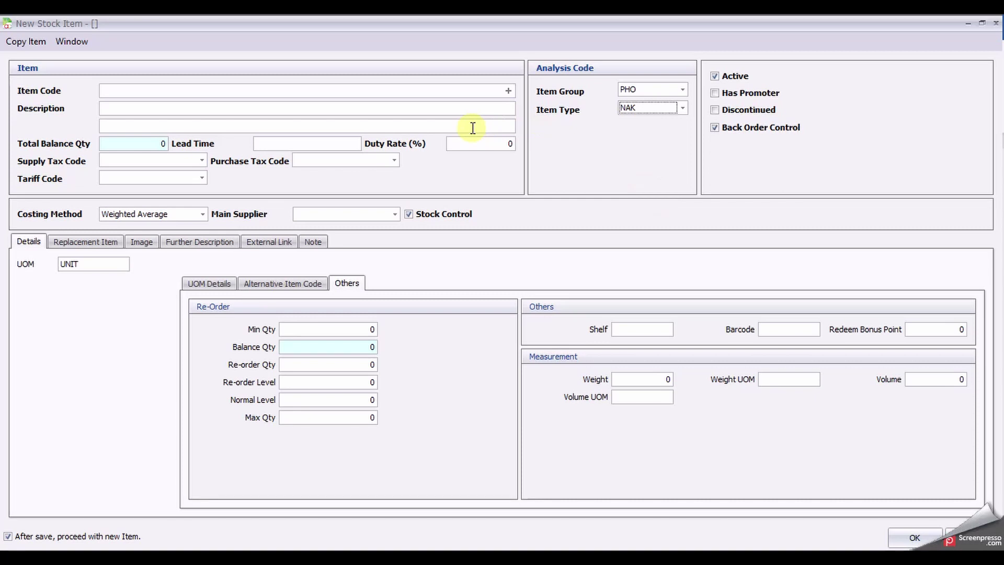
pyautogui.click(509, 92)
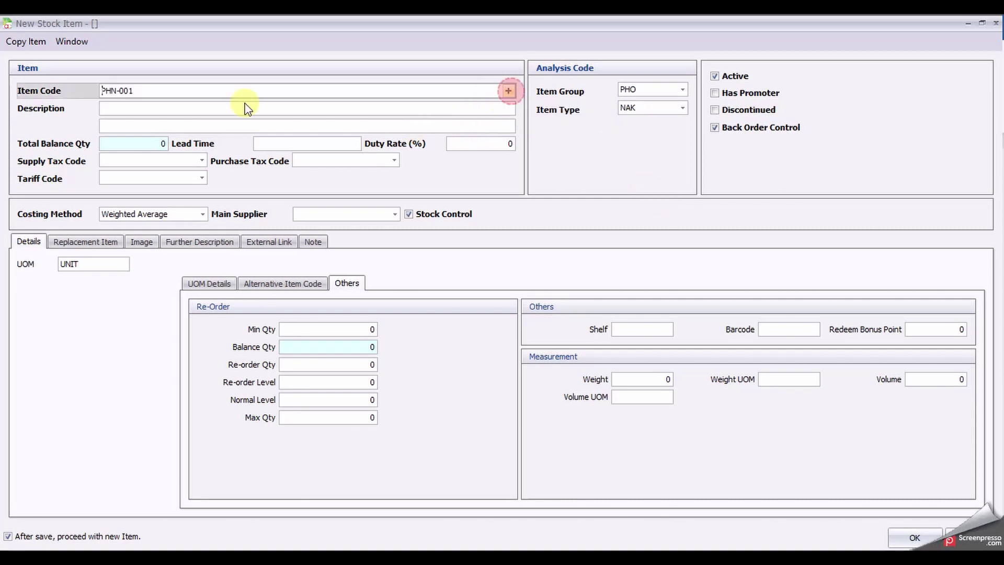
pyautogui.click(202, 110)
pyautogui.write('NA')
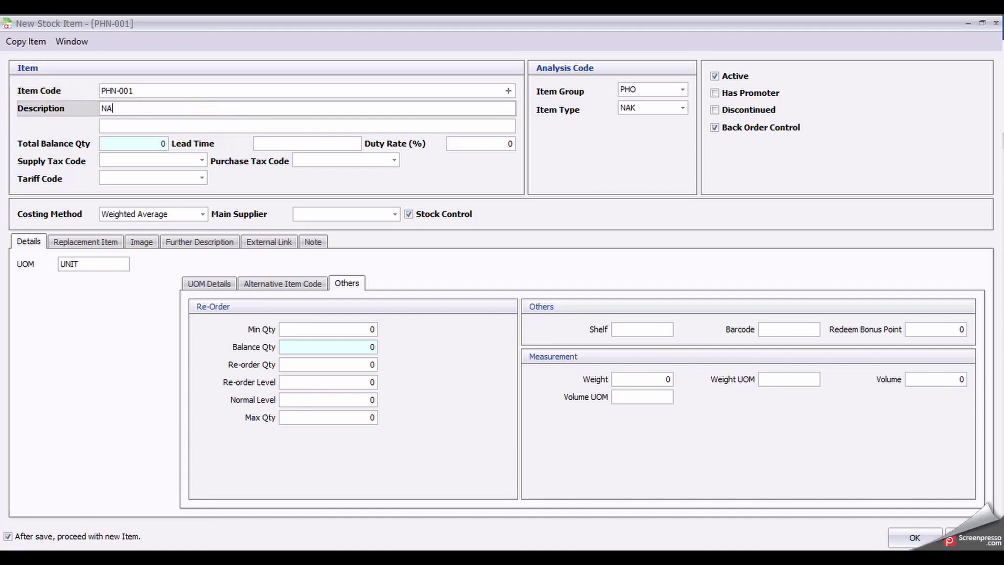
pyautogui.write('KIA 1100')
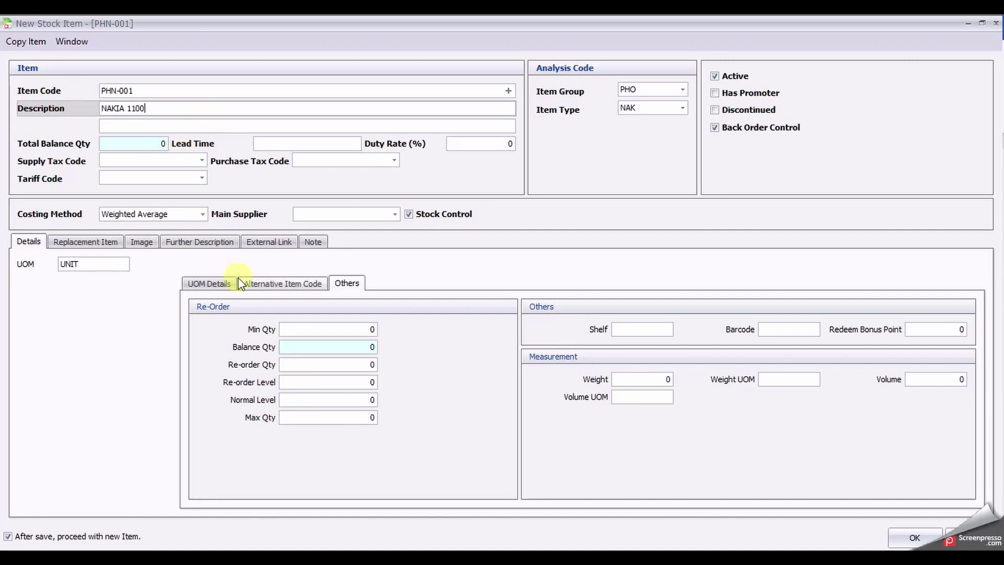
# - Set the NAKIA 1100 item's Price 1 selling price to 1000
pyautogui.click(204, 282)
pyautogui.click(487, 326)
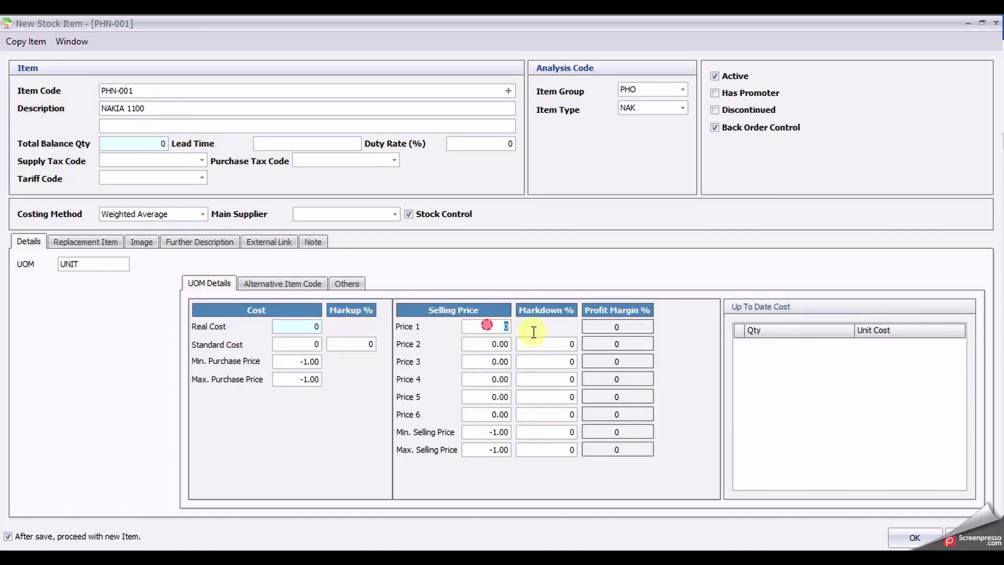
pyautogui.write('1000')
# - Set NAKIA 1100's Min Qty to 5, Re-order Qty 30, Re-order Level 30 and Normal Level 40, fill in Max Qty, and save the item
pyautogui.click(350, 284)
pyautogui.click(359, 330)
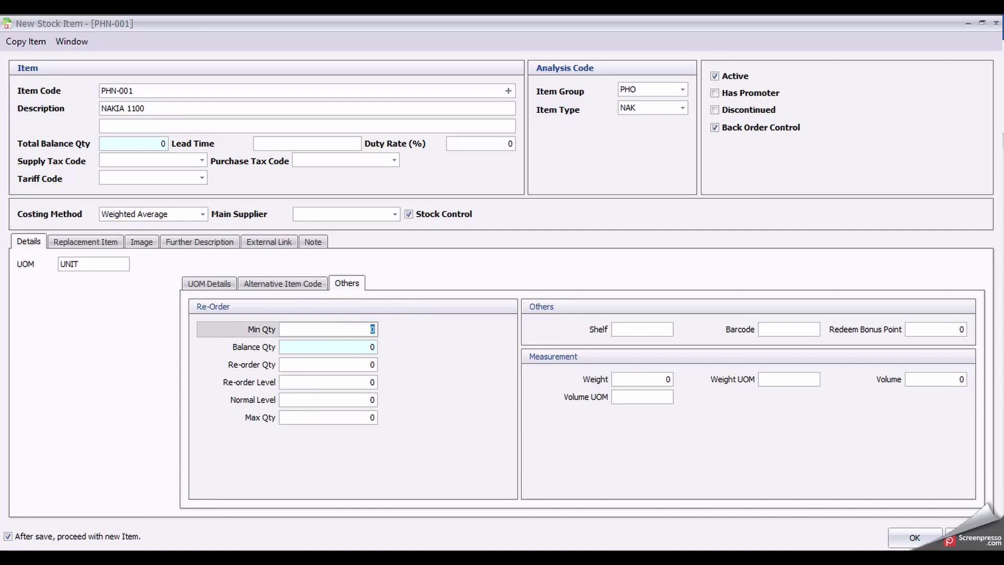
pyautogui.write('5')
pyautogui.press('Tab')
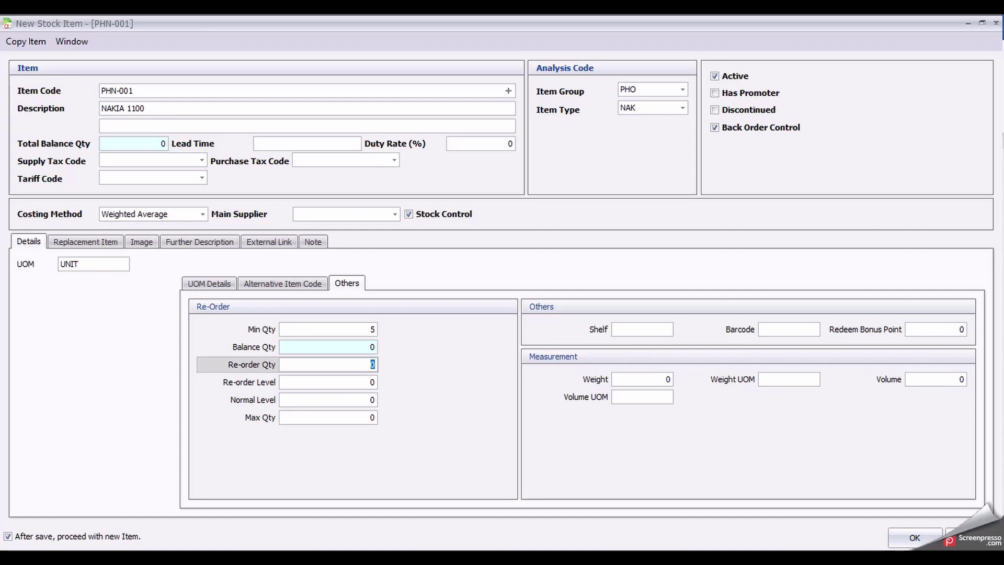
pyautogui.write('30')
pyautogui.press('Tab')
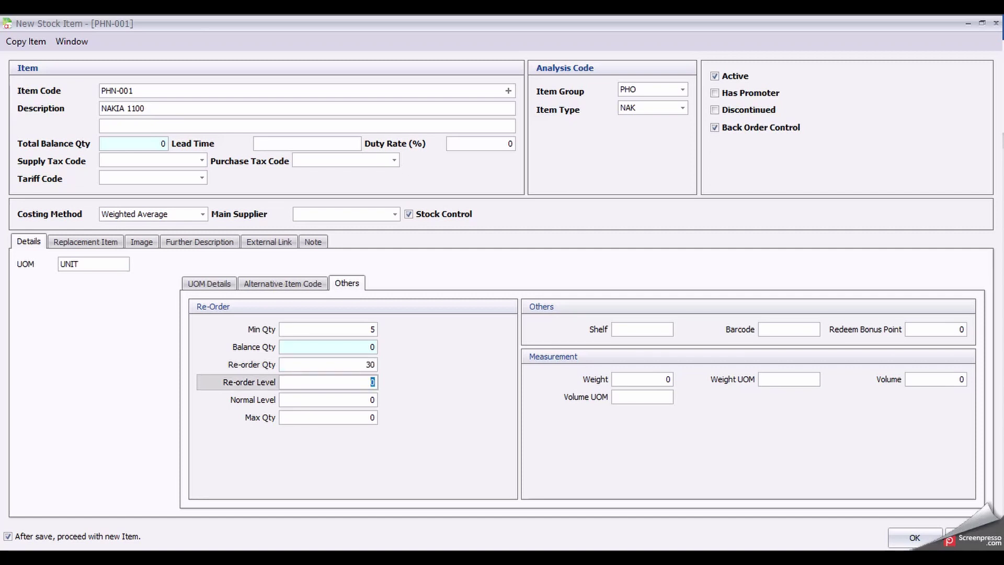
pyautogui.write('30')
pyautogui.press('Tab')
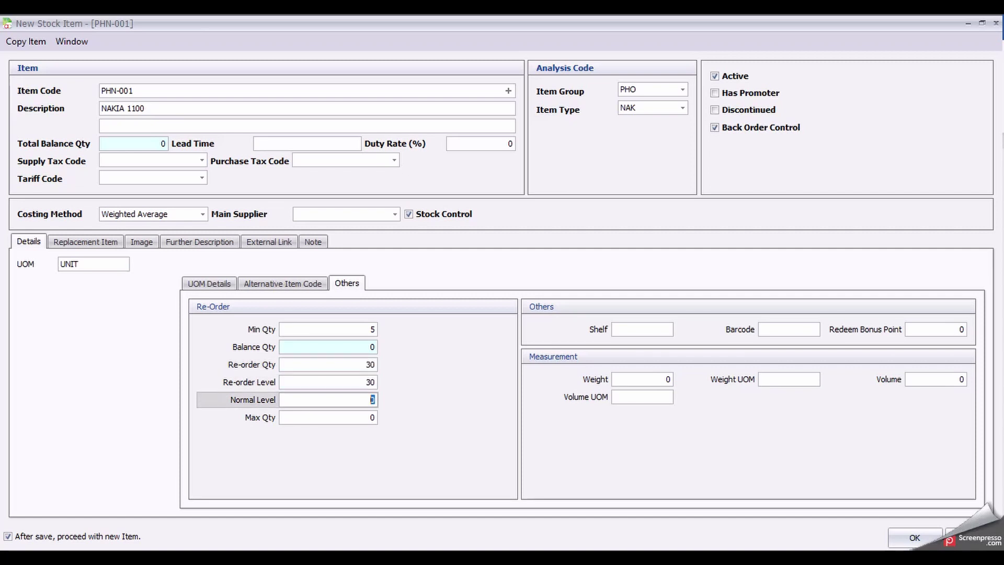
pyautogui.write('40')
pyautogui.press('Tab')
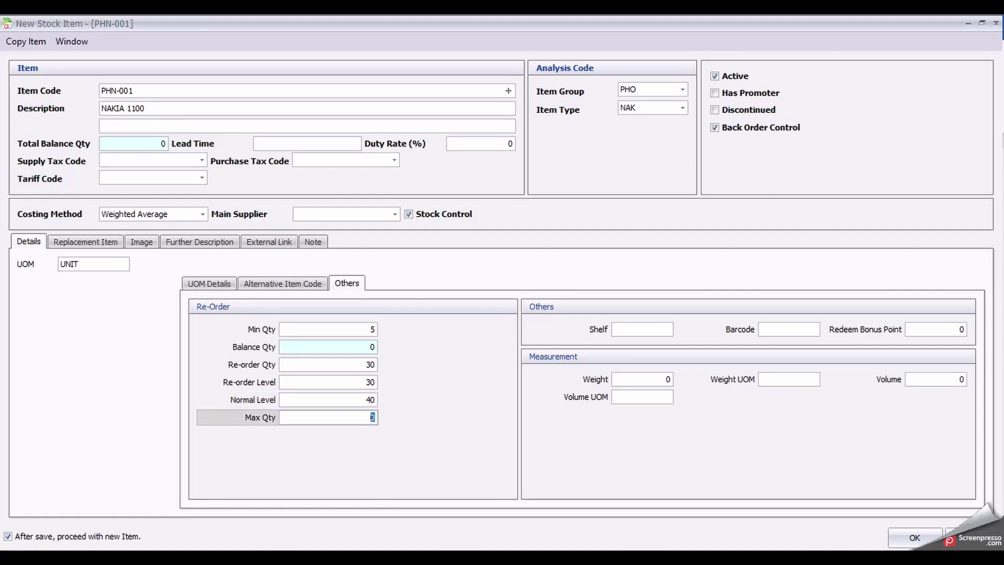
pyautogui.write('0')
pyautogui.click(915, 538)
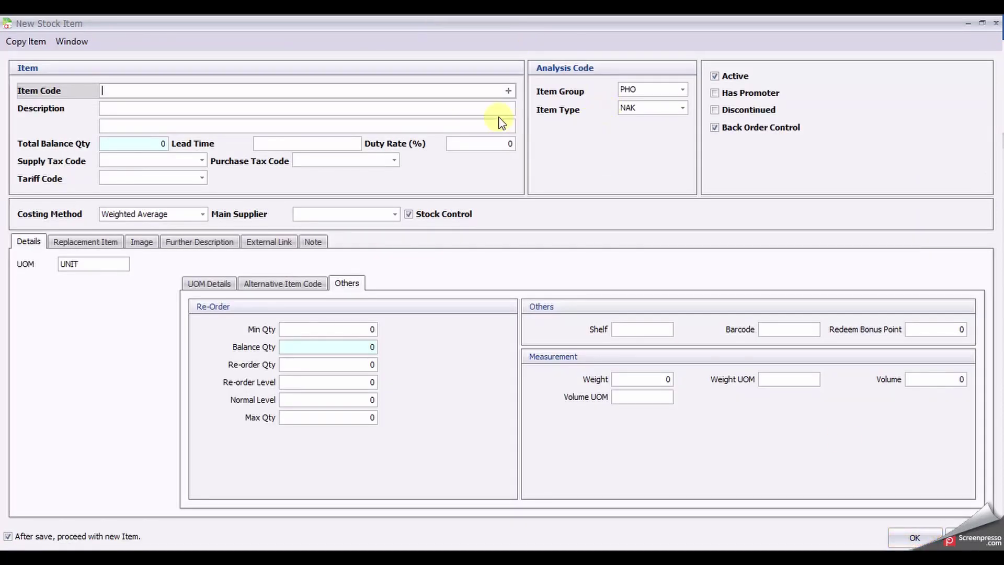
# - Generate the next NAK item's code, describe it as NAKIA 1200 and set its Price 1 selling price to 1200
pyautogui.click(508, 91)
pyautogui.click(239, 110)
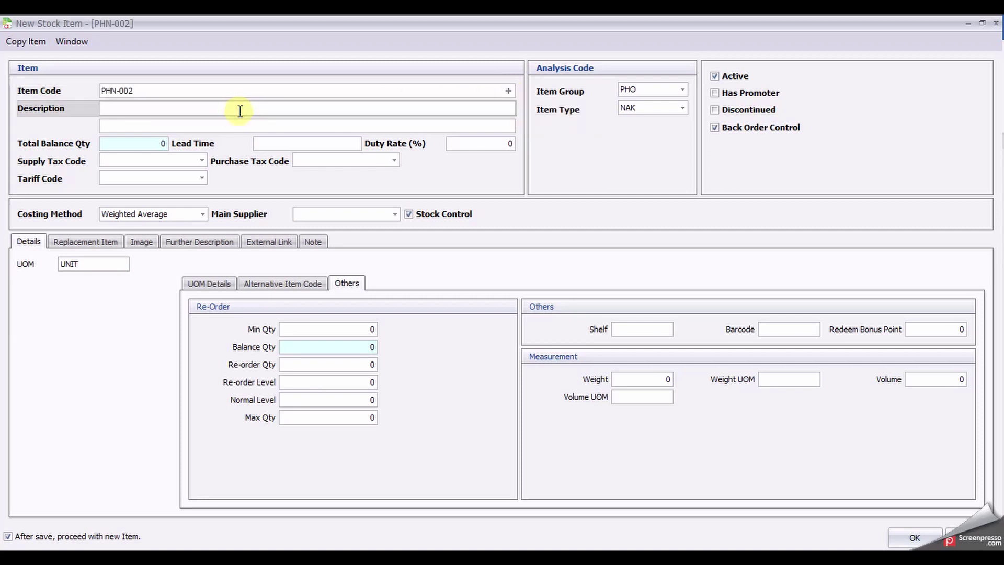
pyautogui.write('NAKIA 1200')
pyautogui.click(209, 283)
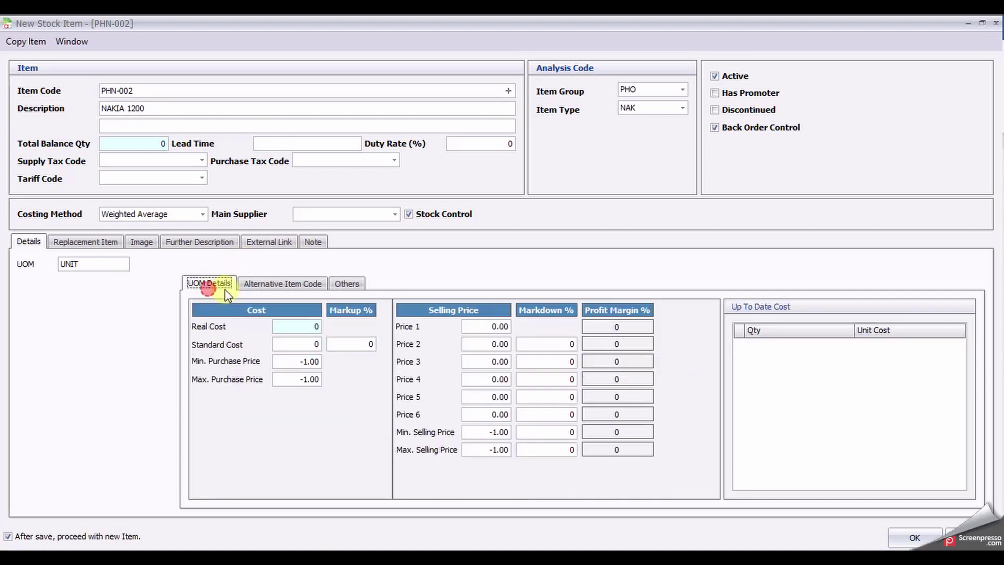
pyautogui.click(492, 327)
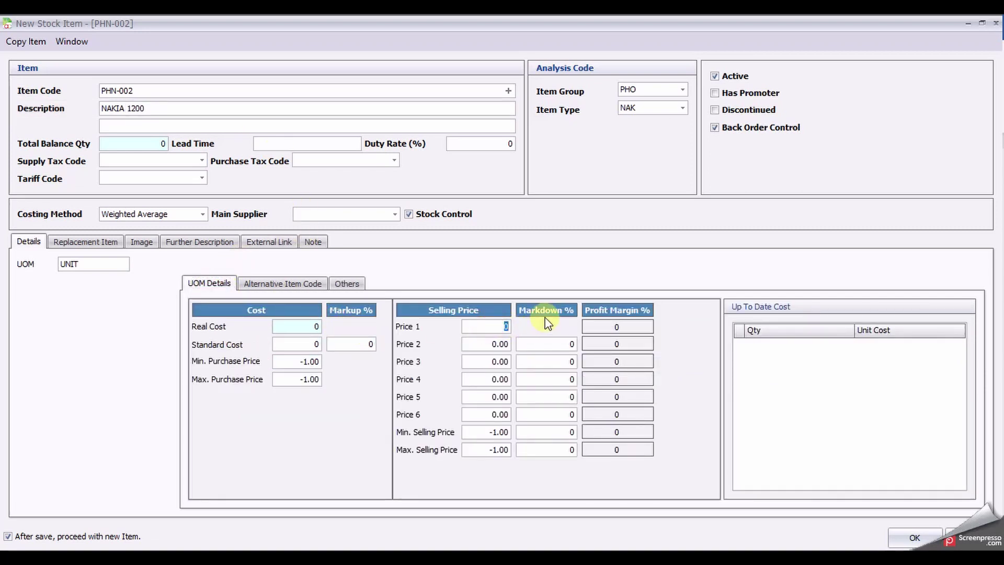
pyautogui.write('1200')
# - Set NAKIA 1200's Min Qty to 5, Re-order Qty 30, Re-order Level 10, Normal Level 40 and Max Qty 50, and save the item
pyautogui.click(355, 283)
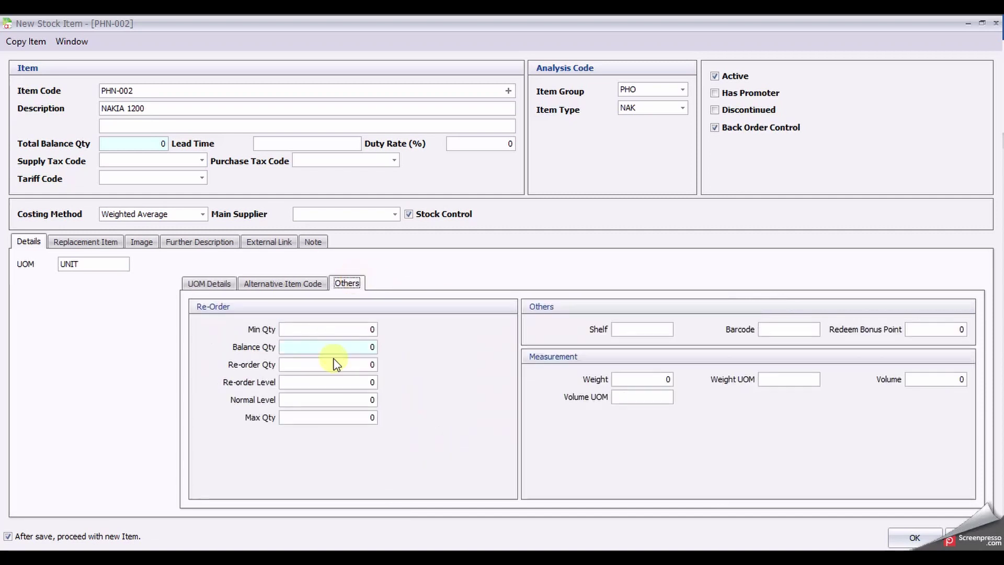
pyautogui.click(352, 328)
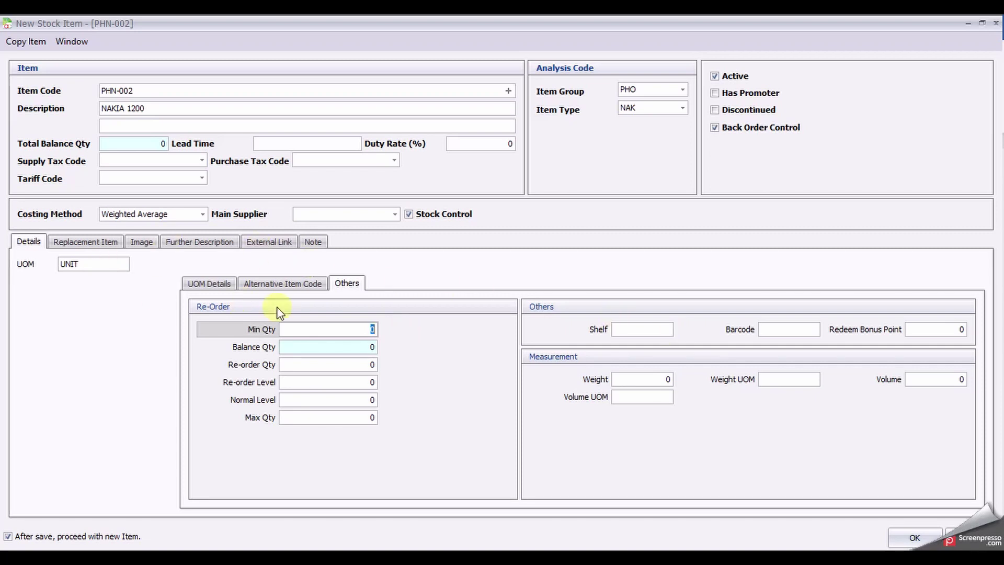
pyautogui.write('5')
pyautogui.press('Tab')
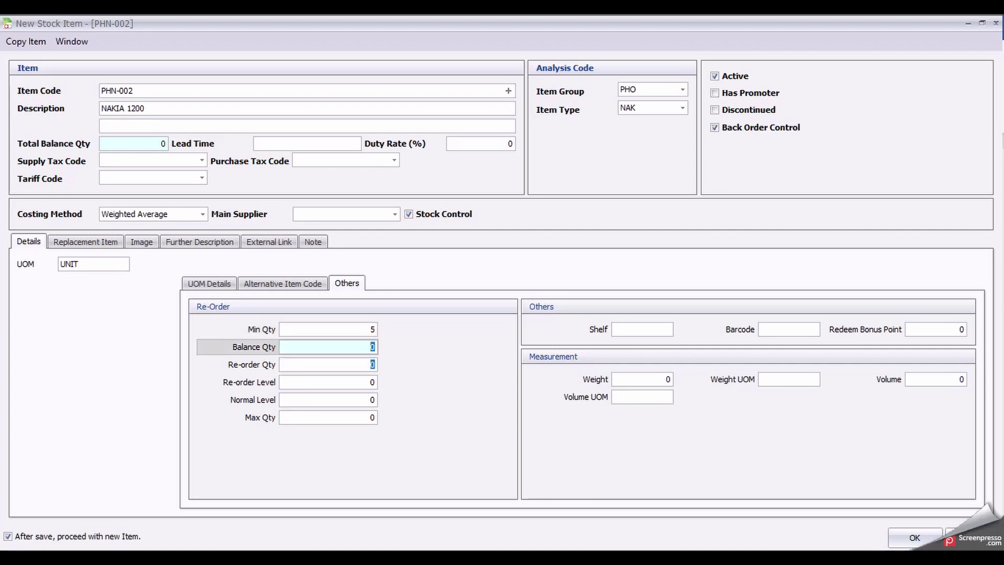
pyautogui.press('Tab')
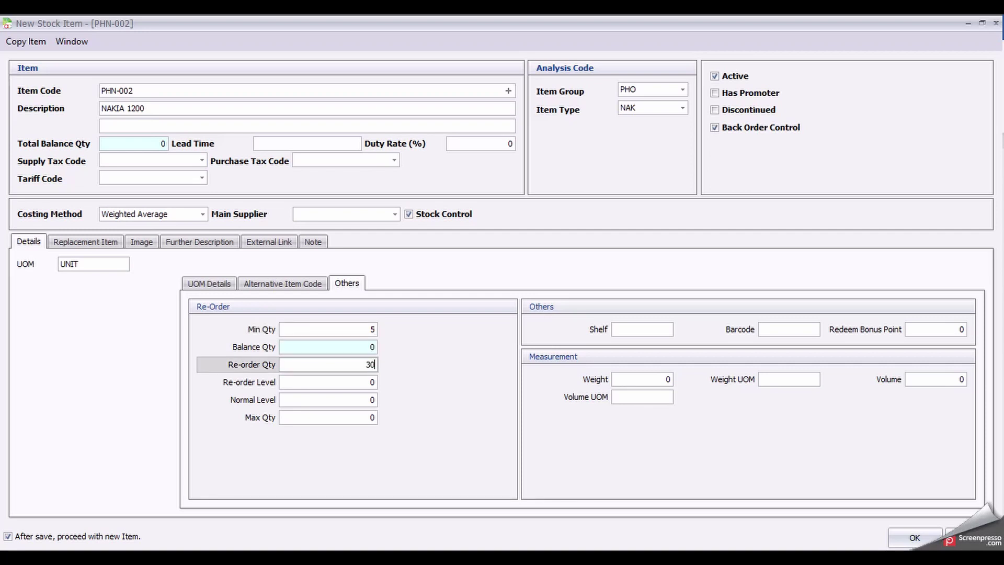
pyautogui.press('Tab')
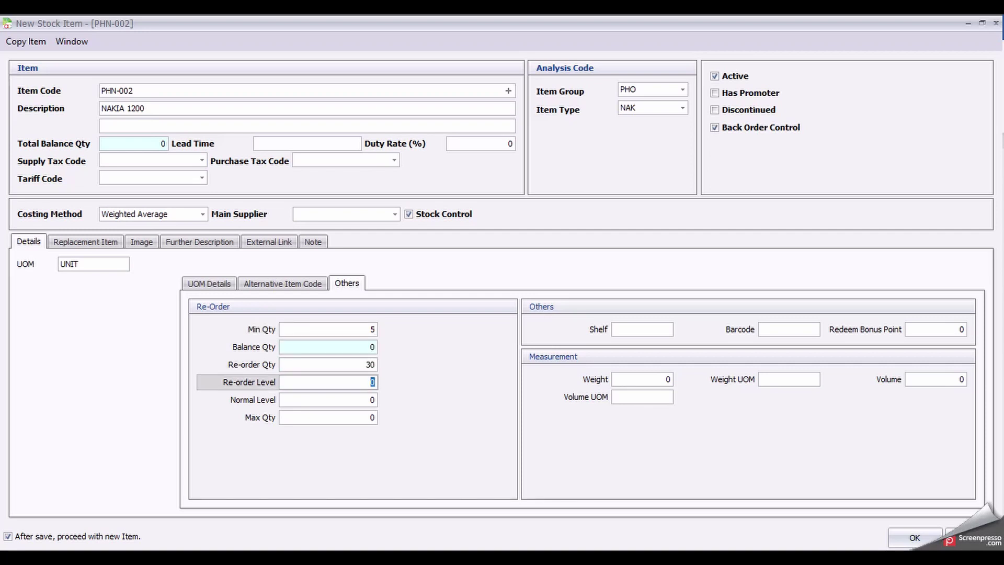
pyautogui.write('10')
pyautogui.press('Tab')
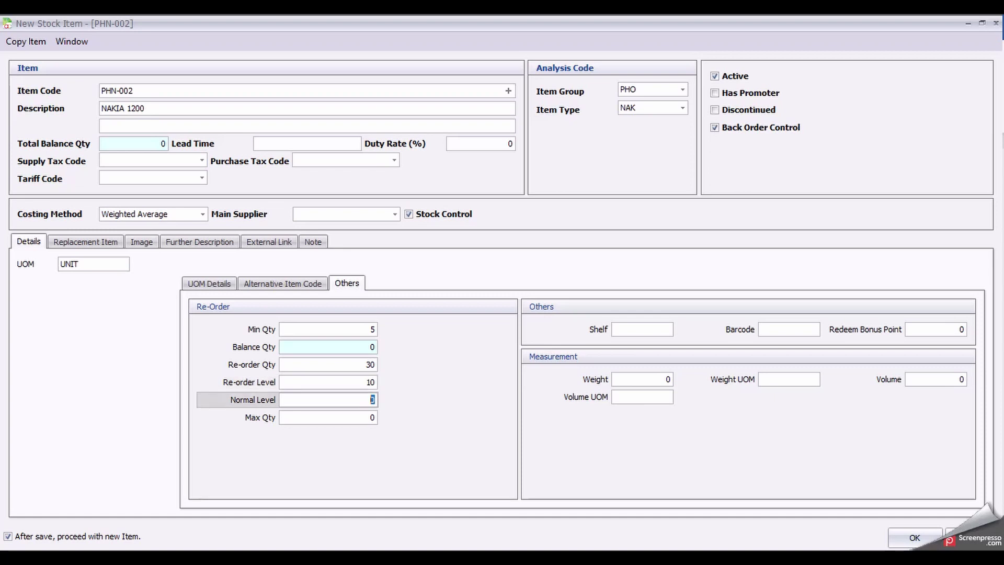
pyautogui.write('40')
pyautogui.press('Tab')
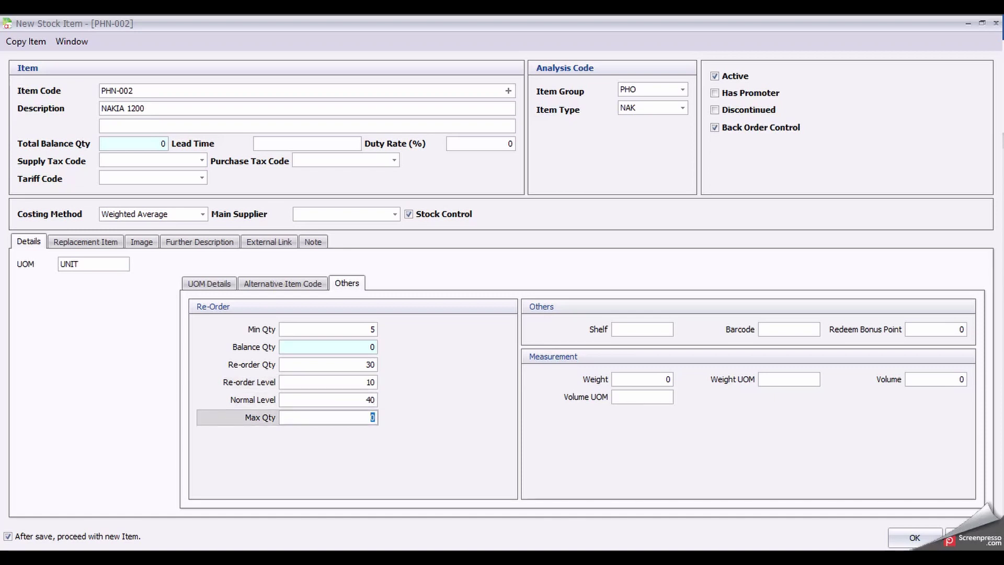
pyautogui.write('50')
pyautogui.click(912, 537)
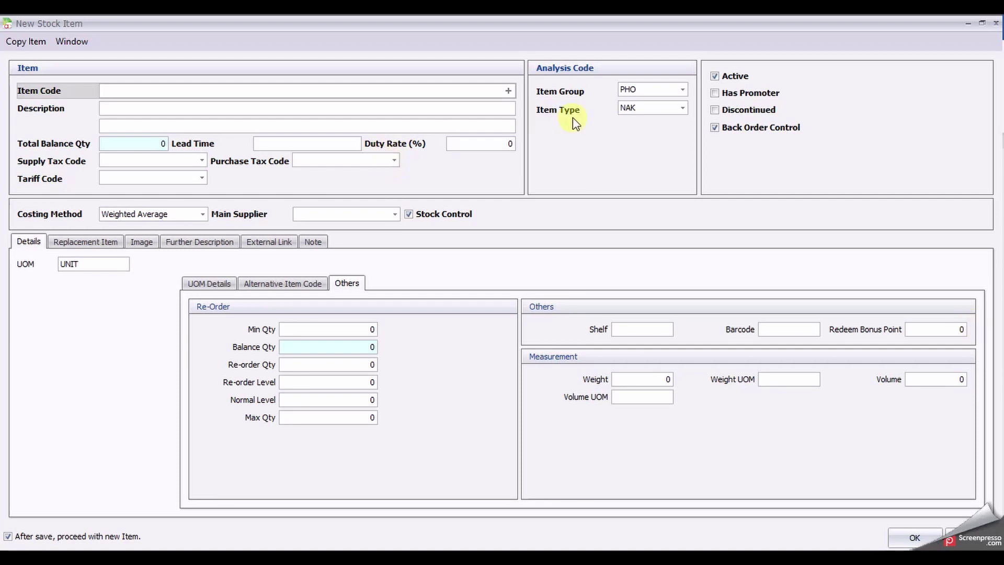
# - Set the next item's type to SAM, generate its item code and enter the description SAMSONG 70
pyautogui.click(683, 110)
pyautogui.click(654, 208)
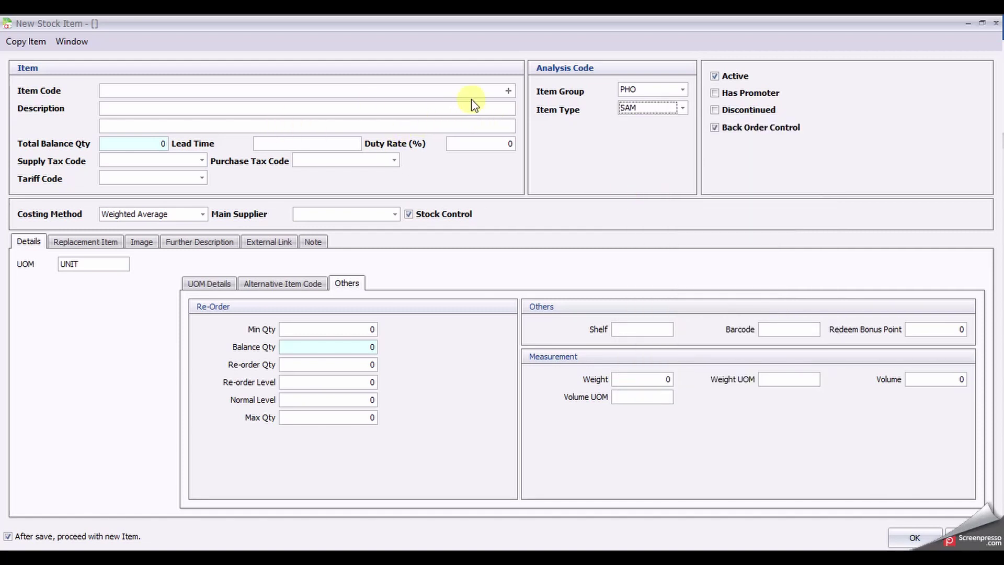
pyautogui.click(509, 93)
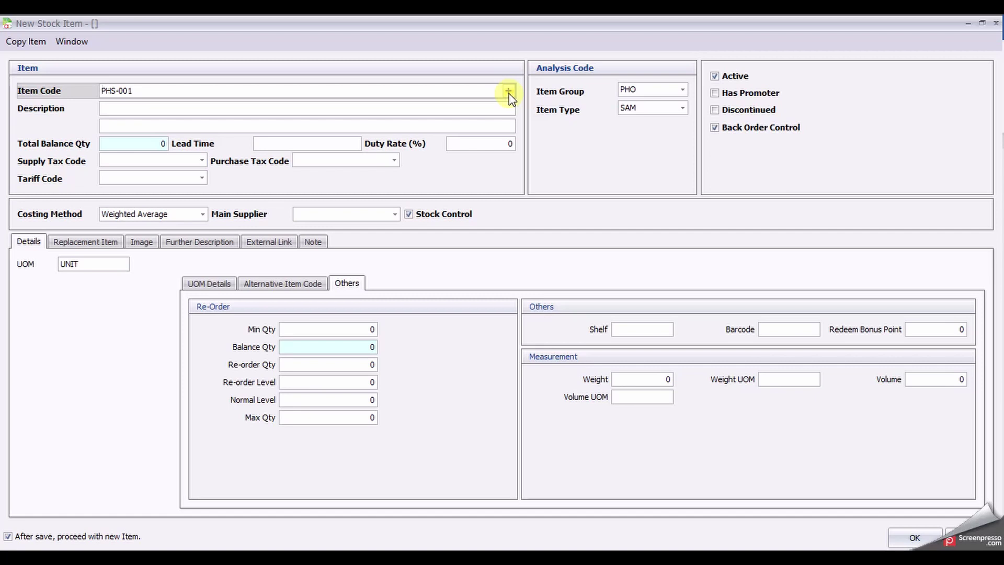
pyautogui.click(105, 111)
pyautogui.write('S')
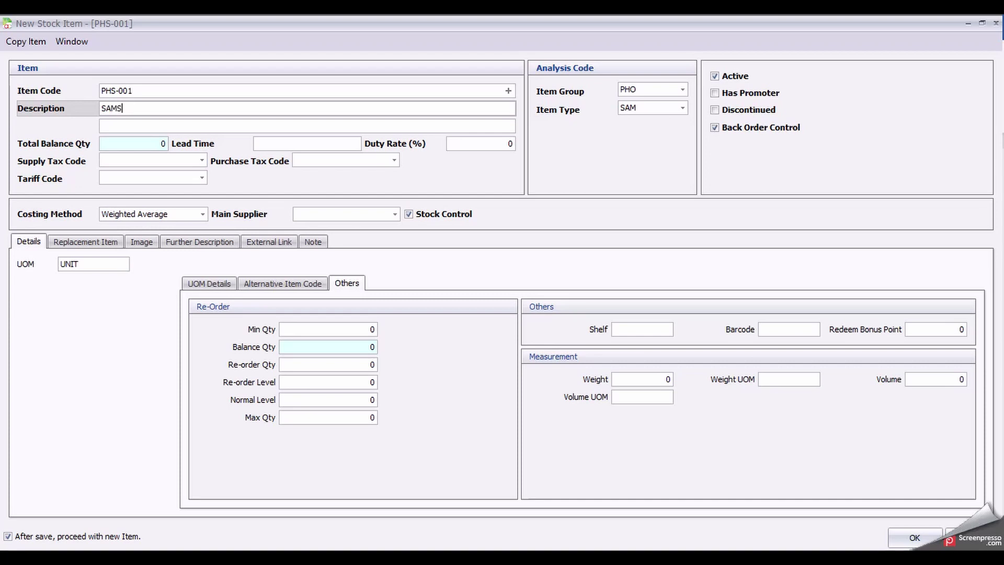
pyautogui.write('MSONONG 70')
# - Set the SAMSONG 70 item's Price 1 selling price to 1500
pyautogui.click(190, 278)
pyautogui.click(482, 326)
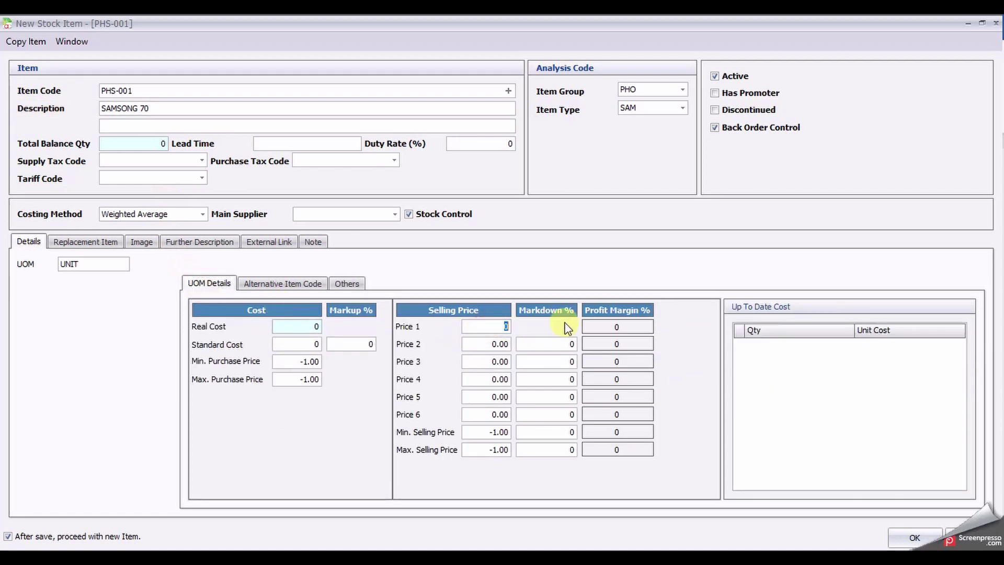
pyautogui.write('1500')
# - Set SAMSONG 70's Min Qty to 2, Re-order Qty 10, Re-order Level 5, Normal Level 15 and Max Qty 20, and save the item
pyautogui.click(366, 284)
pyautogui.click(335, 328)
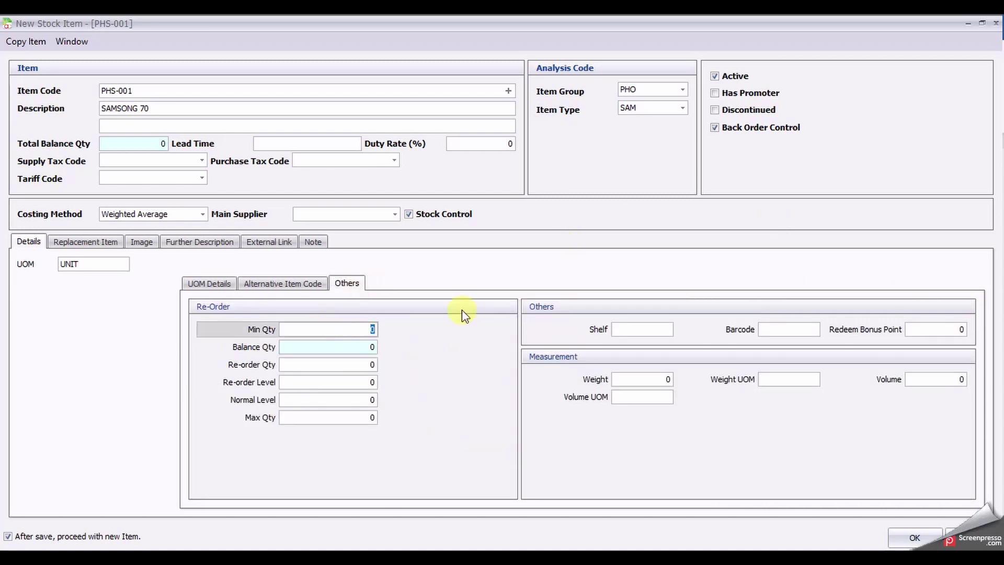
pyautogui.write('2')
pyautogui.press('Tab')
pyautogui.press('Tab')
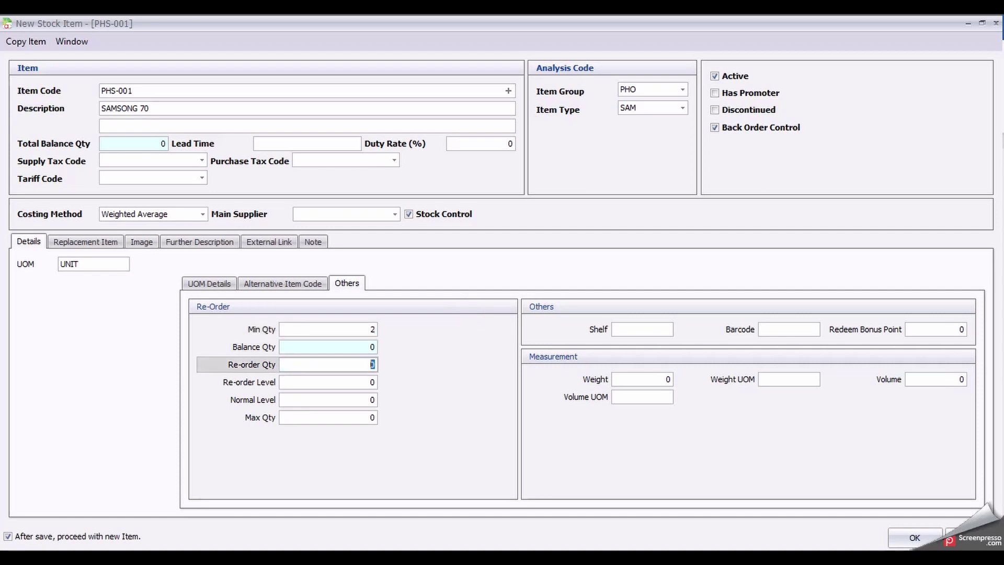
pyautogui.write('10')
pyautogui.press('Tab')
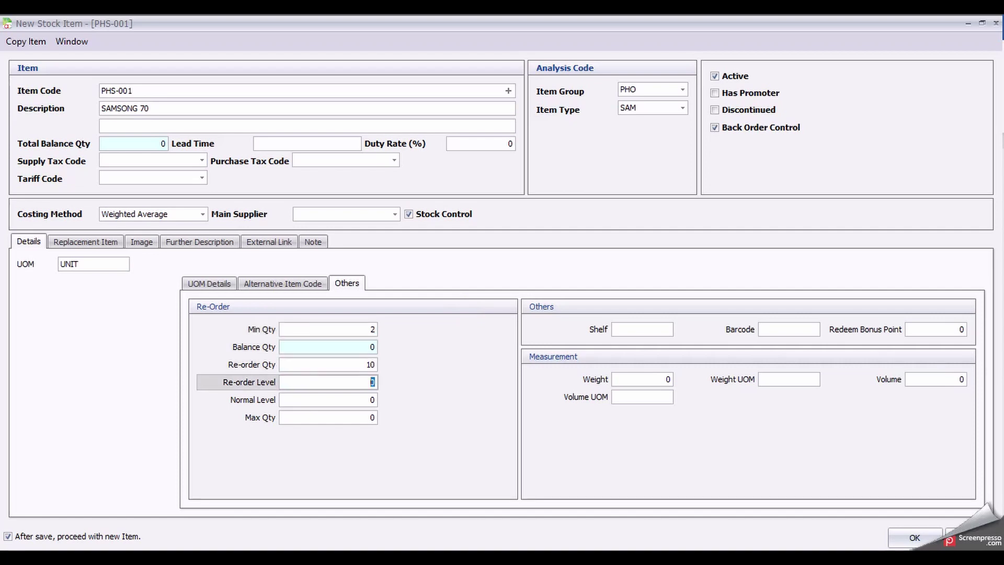
pyautogui.write('5')
pyautogui.press('Tab')
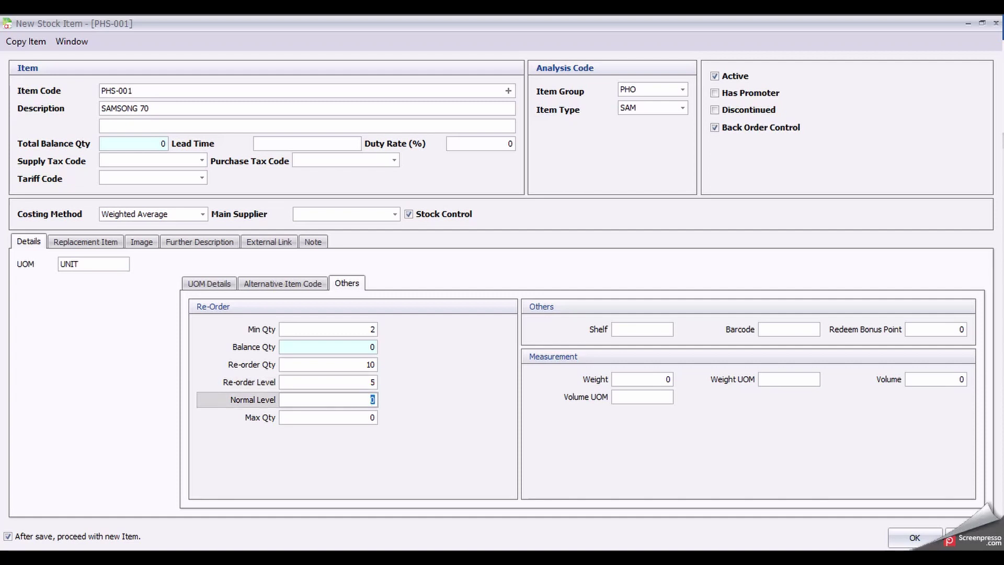
pyautogui.write('15')
pyautogui.press('Tab')
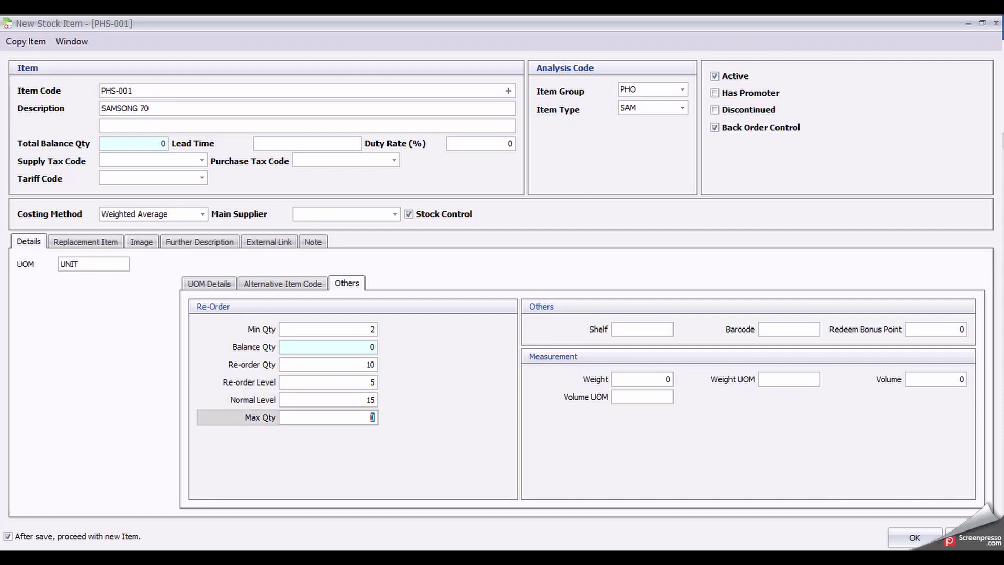
pyautogui.write('20')
pyautogui.click(910, 538)
# - Generate the next SAM item's code, describe it as SAMSONG 85 and set its Price 1 selling price to 2000
pyautogui.click(509, 90)
pyautogui.click(283, 110)
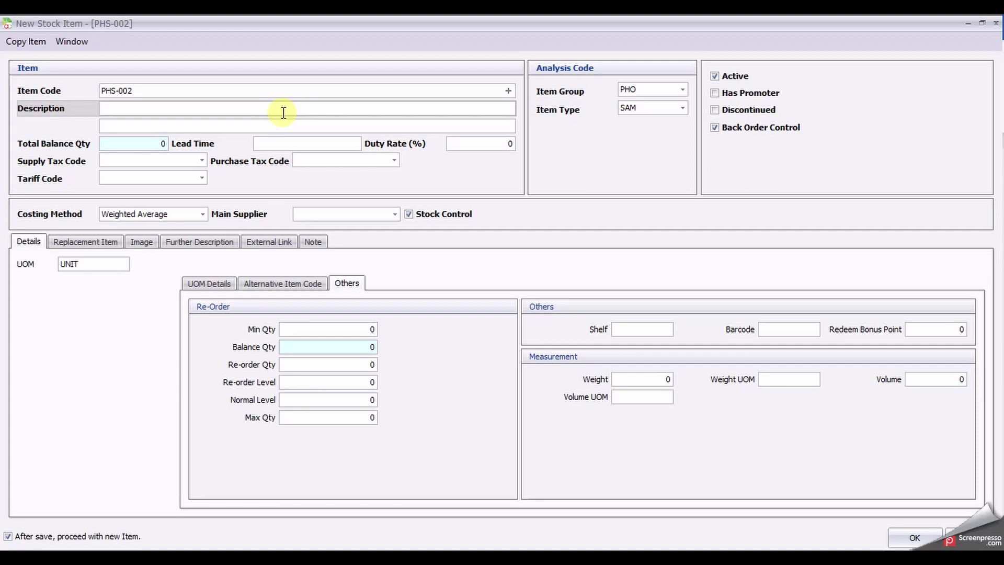
pyautogui.write('SAMSONG 85')
pyautogui.click(215, 284)
pyautogui.click(484, 326)
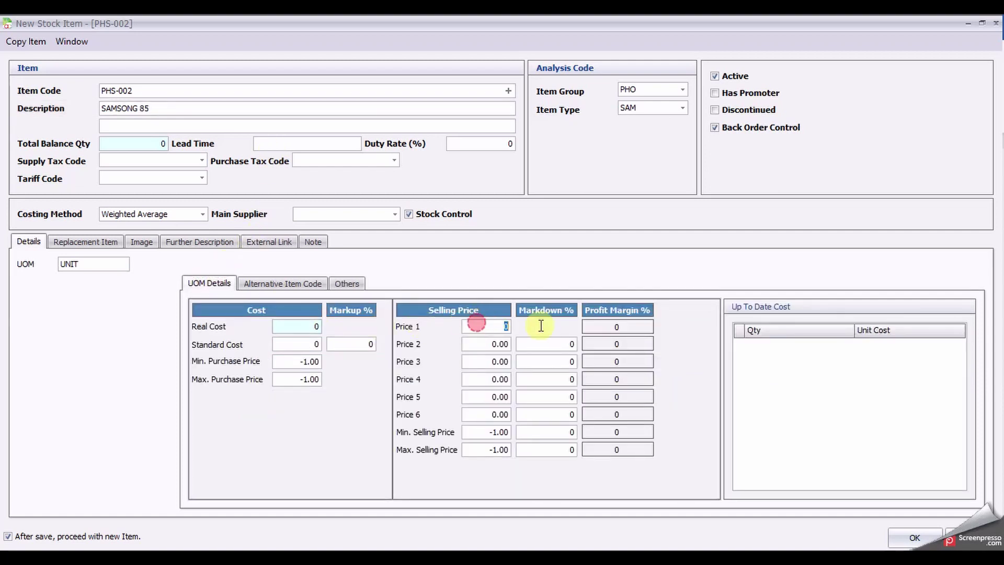
pyautogui.write('2000')
# - Set SAMSONG 85's Min Qty to 2, Re-order Qty 10, Re-order Level 5, Normal Level 15 and Max Qty 20, and save the item
pyautogui.click(347, 284)
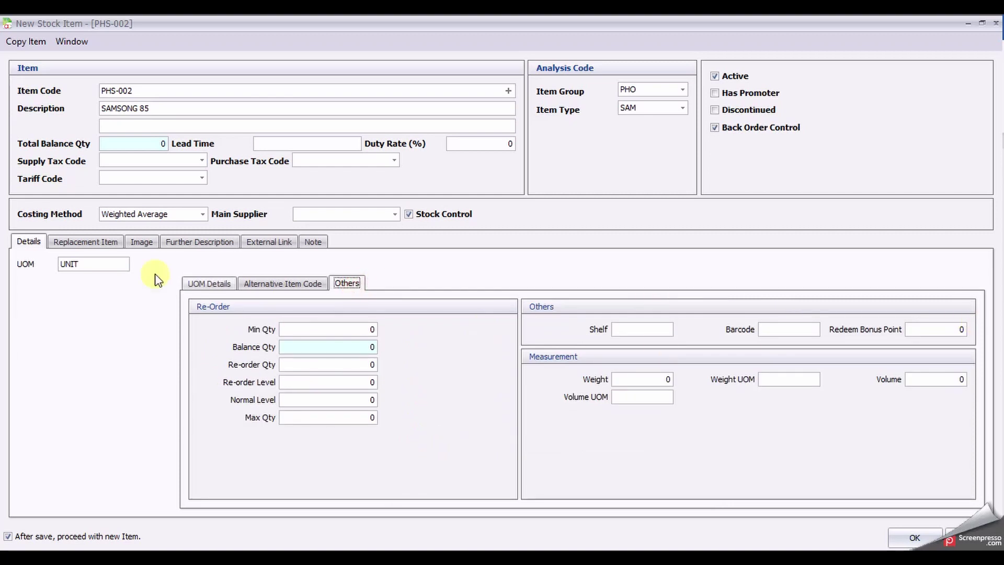
pyautogui.click(348, 330)
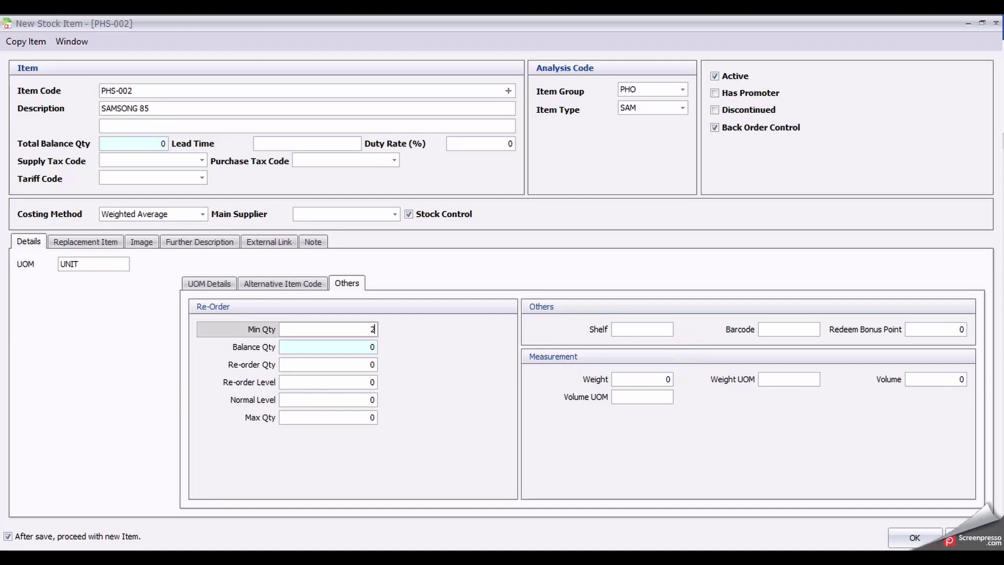
pyautogui.write('2')
pyautogui.press('Tab')
pyautogui.press('Tab')
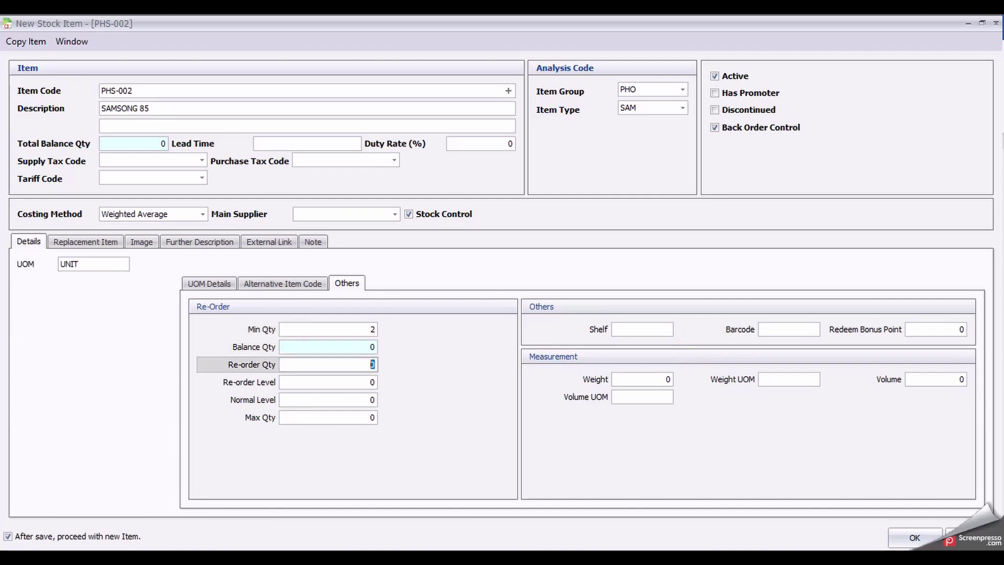
pyautogui.press('Tab')
pyautogui.write('5')
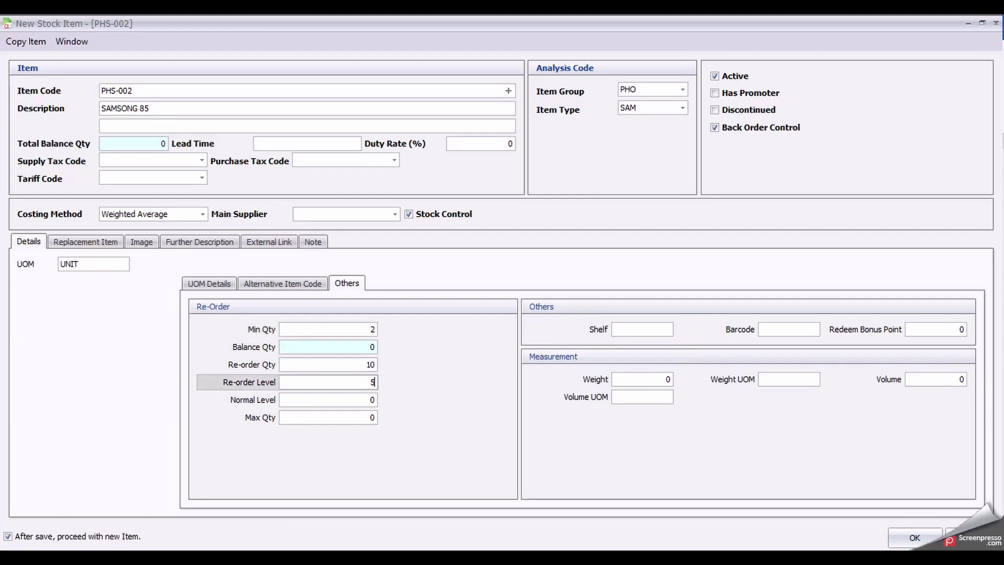
pyautogui.press('Tab')
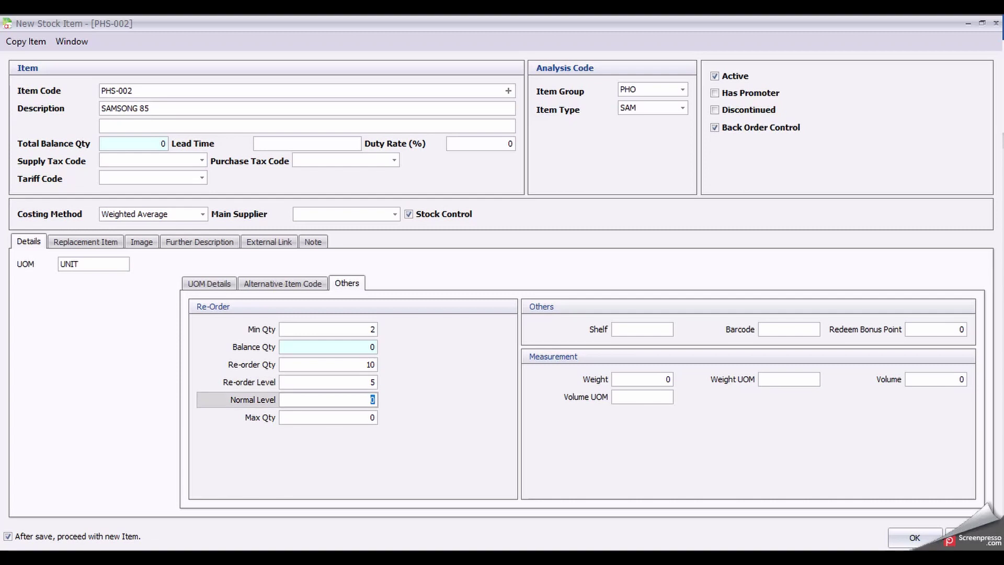
pyautogui.write('15')
pyautogui.press('Tab')
pyautogui.write('20')
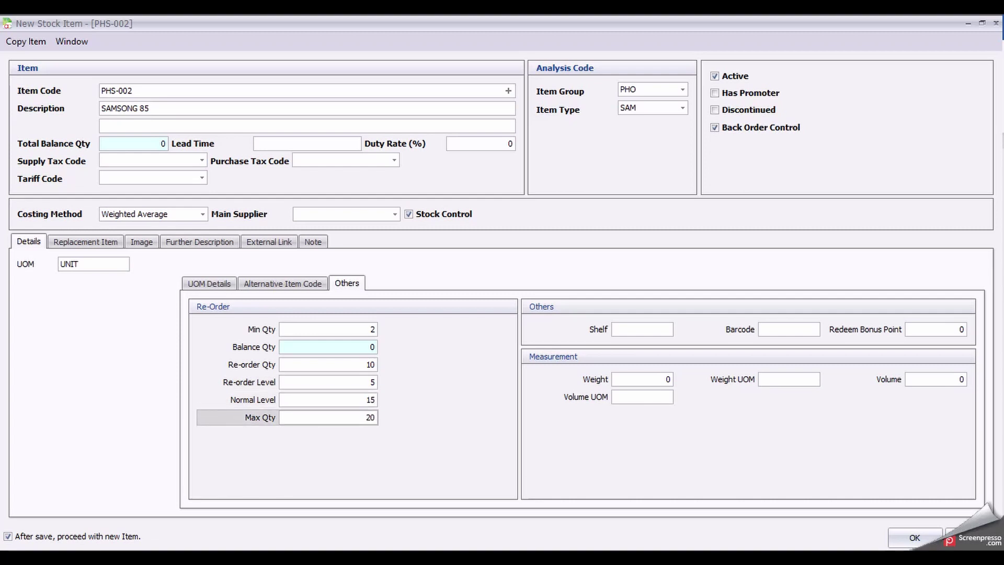
pyautogui.click(910, 538)
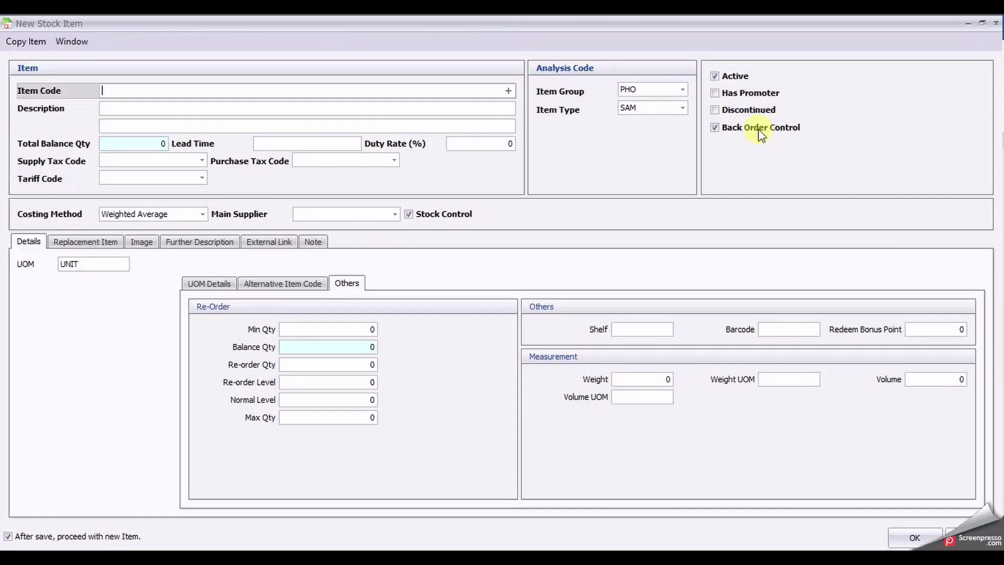
# - Set the new item's group to ACCE and type to MTO, and generate its item code
pyautogui.click(683, 91)
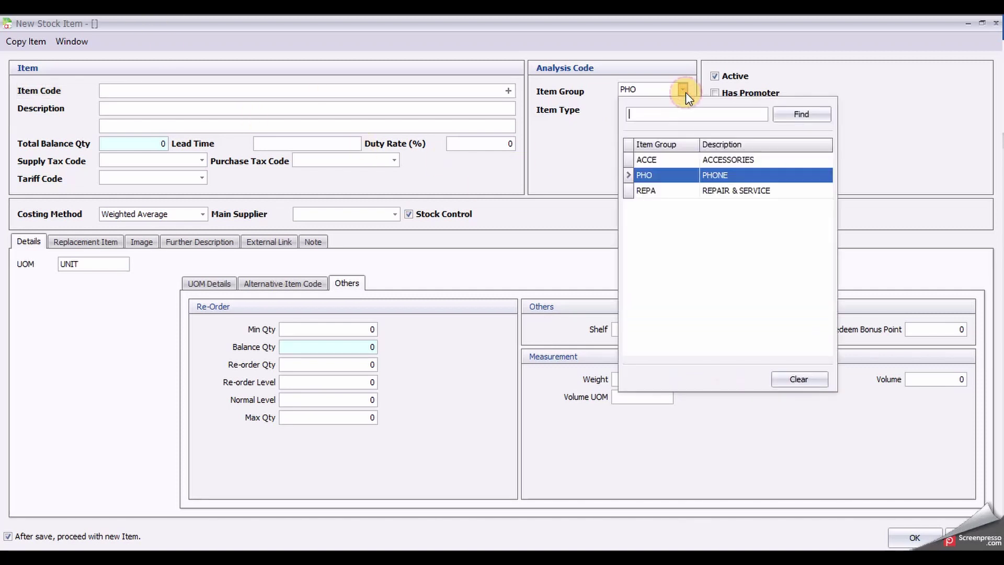
pyautogui.click(690, 162)
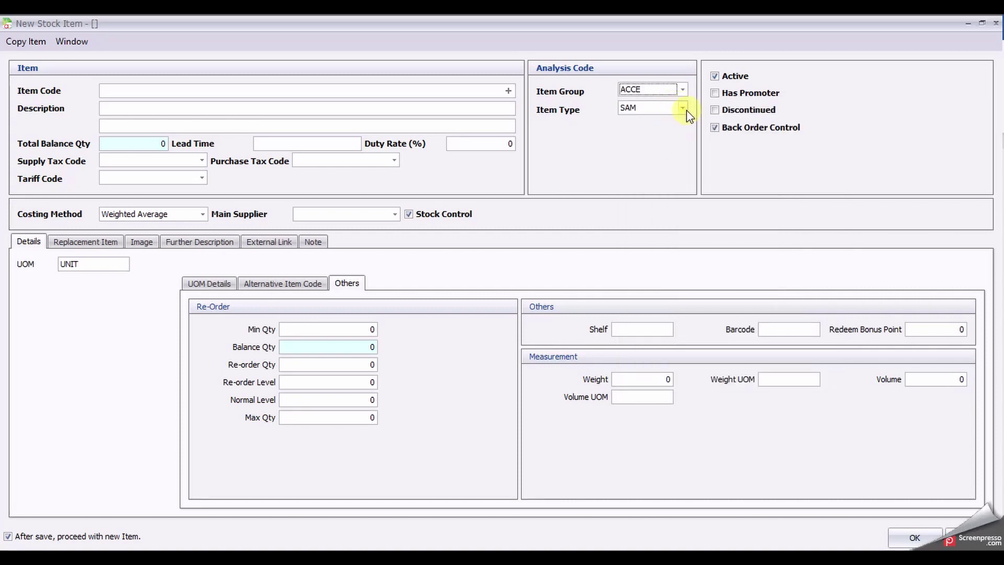
pyautogui.click(683, 109)
pyautogui.click(652, 178)
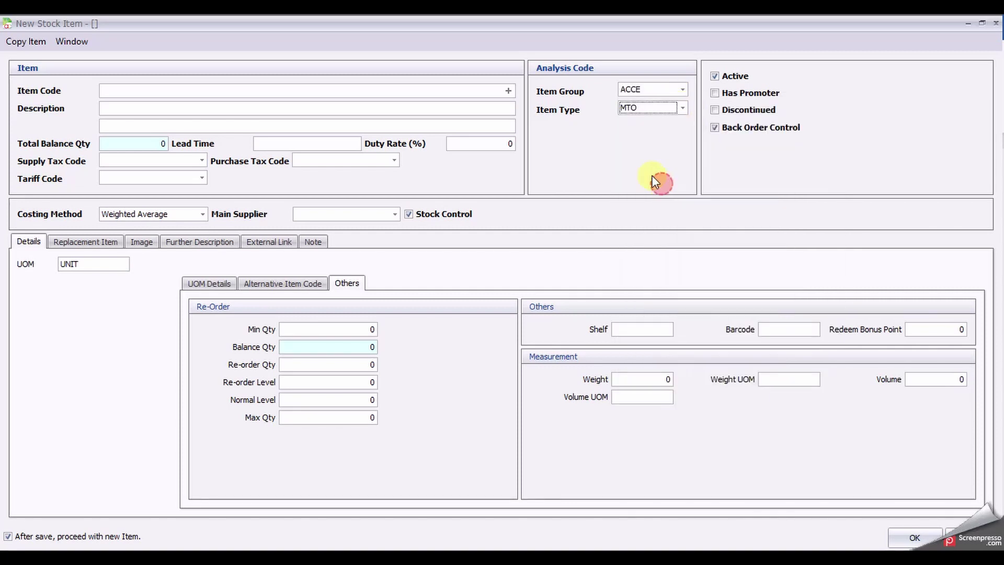
pyautogui.click(510, 93)
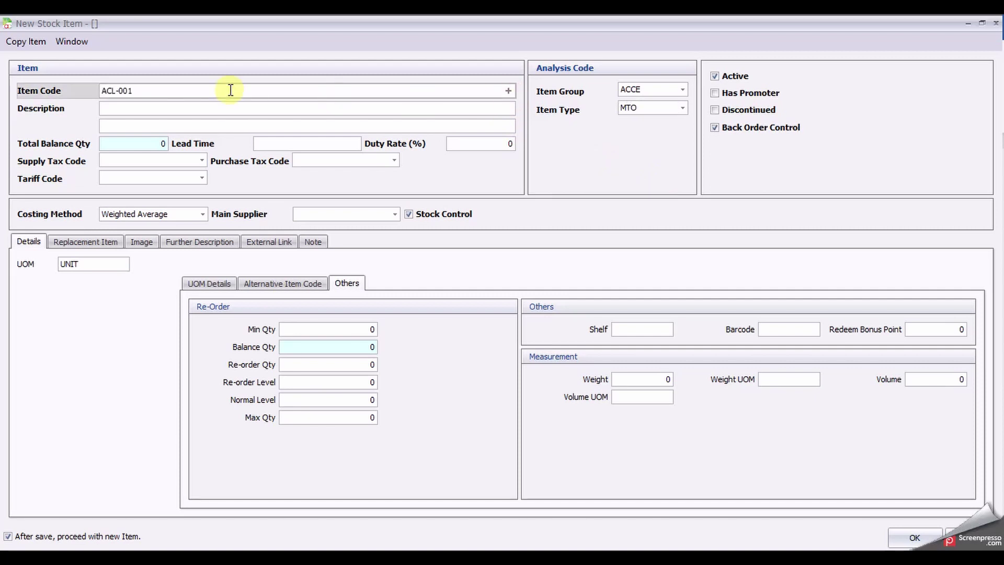
# - Enter ACCESSORIY MTOROLA as the description of the MTO accessory item
pyautogui.click(190, 109)
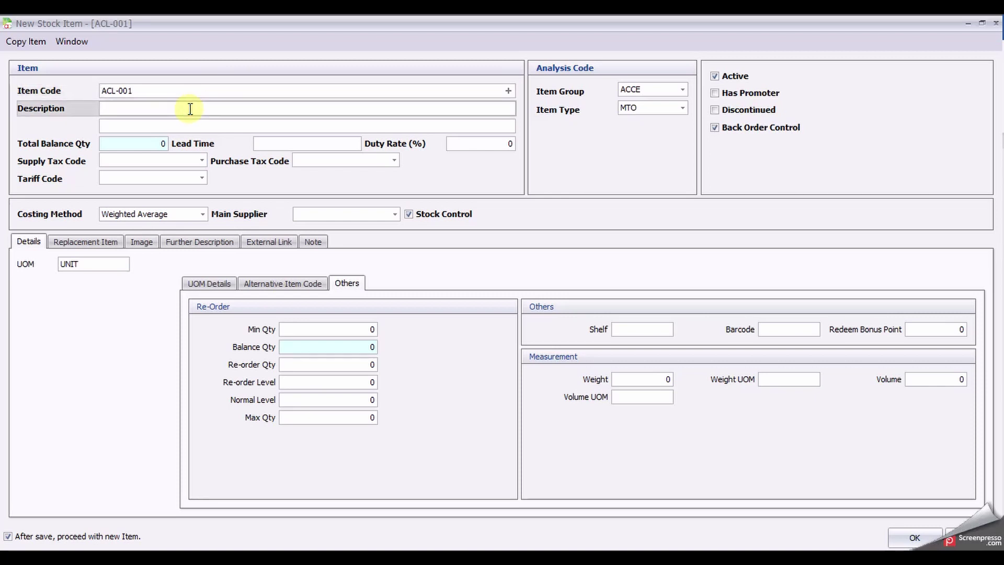
pyautogui.write('ACCES')
pyautogui.write('OR')
pyautogui.press('BackSpace')
pyautogui.press('BackSpace')
pyautogui.write('SORIY MTRO')
pyautogui.press('BackSpace')
pyautogui.press('BackSpace')
pyautogui.write('OROLA')
pyautogui.doubleClick(121, 107)
pyautogui.click(228, 104)
# - Set the MTO accessory's Price 1 selling price to 30
pyautogui.click(209, 285)
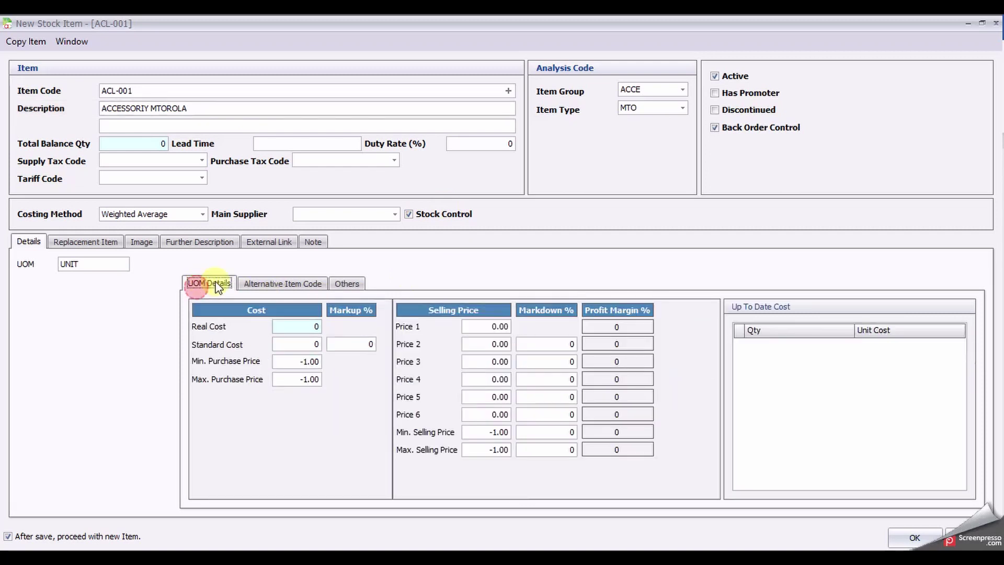
pyautogui.click(481, 330)
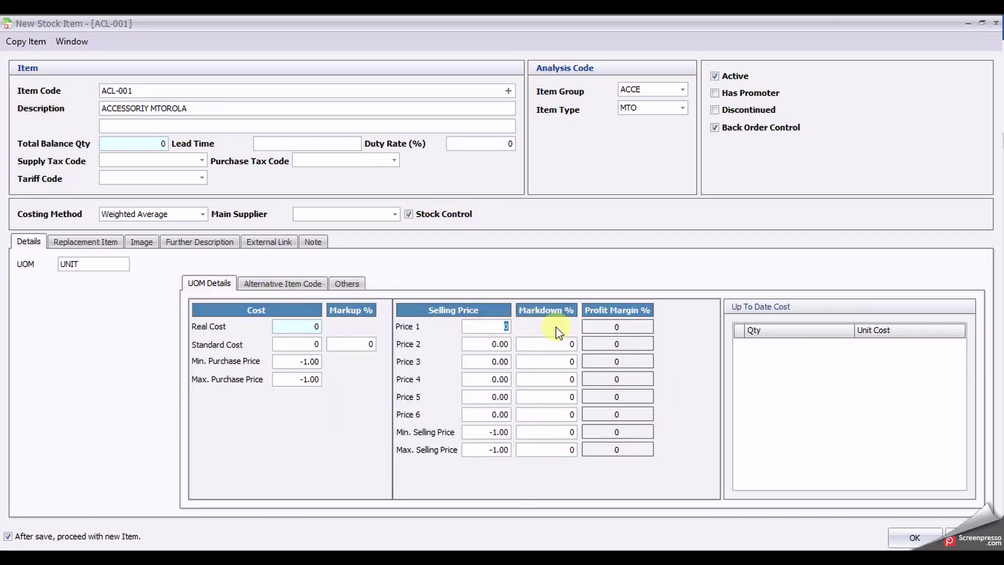
pyautogui.write('30')
# - Set the MTO accessory's Min Qty to 50, Re-order Qty 200, Re-order Level 100, Normal Level 300 and Max Qty 350, and save the item
pyautogui.click(349, 285)
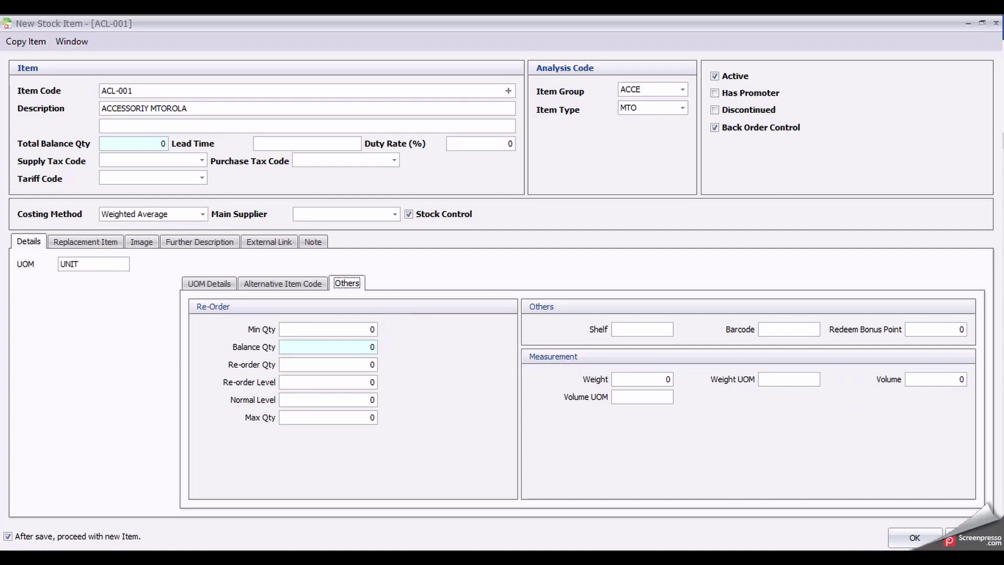
pyautogui.click(336, 329)
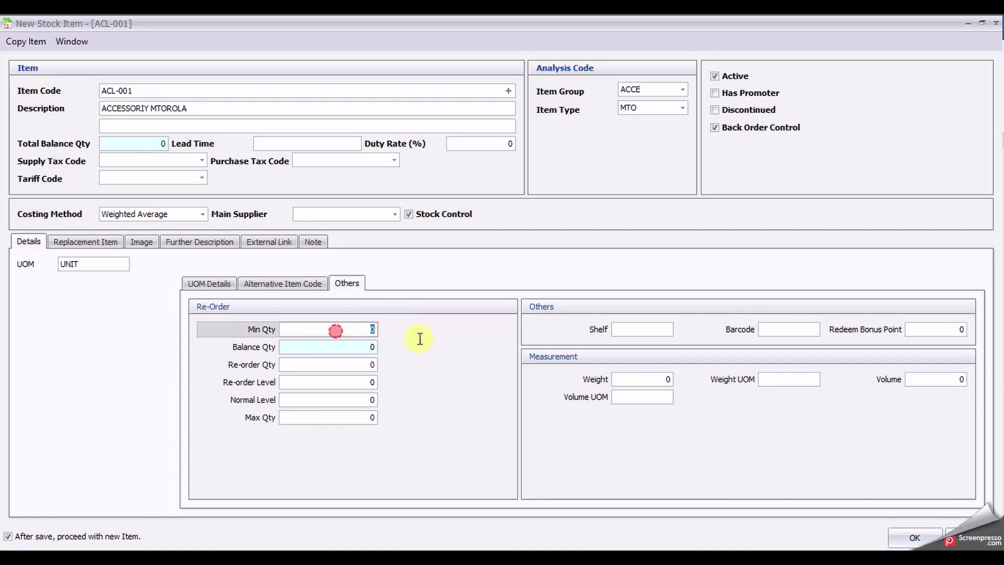
pyautogui.write('50')
pyautogui.press('Tab')
pyautogui.press('Tab')
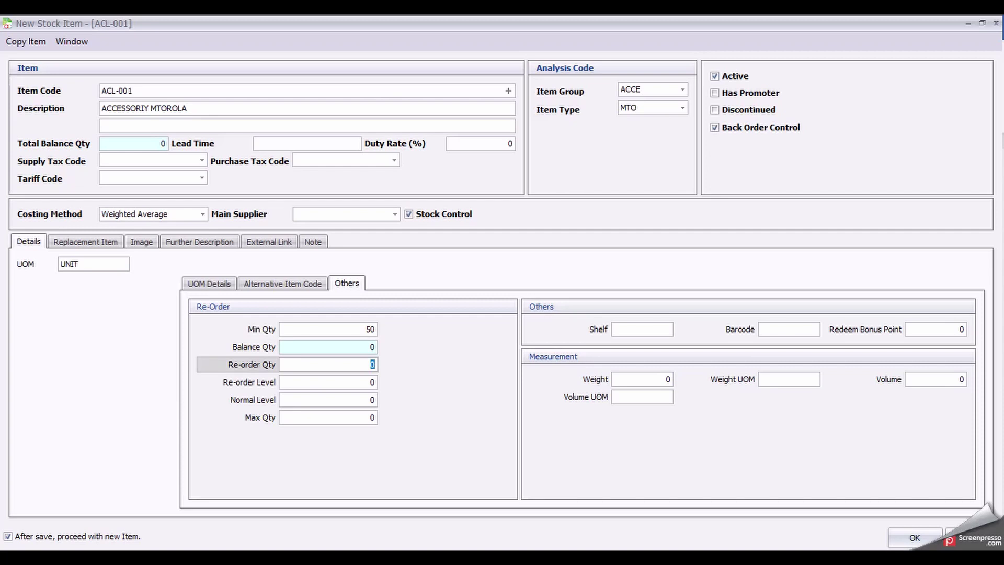
pyautogui.write('200')
pyautogui.press('Tab')
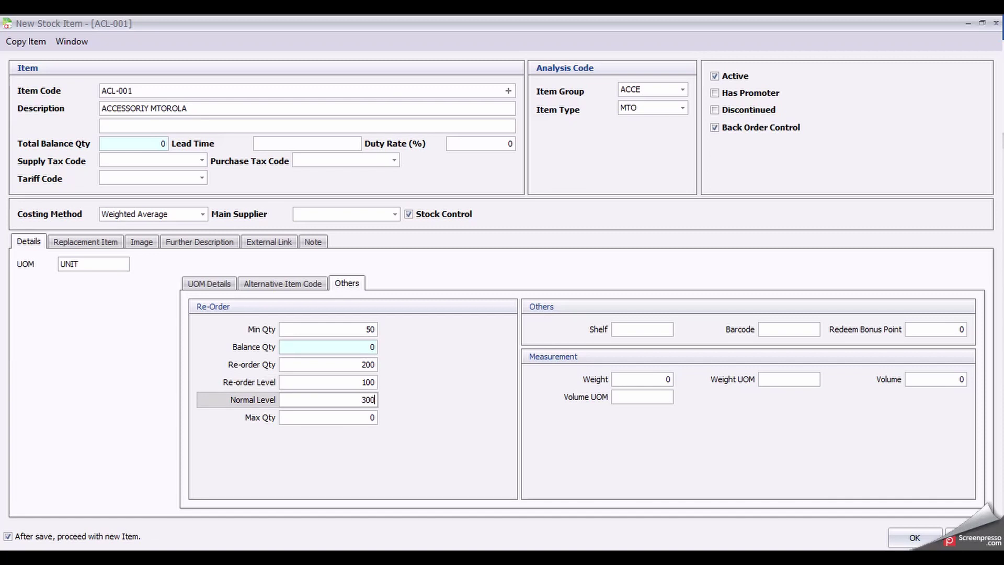
pyautogui.press('Tab')
pyautogui.write('350')
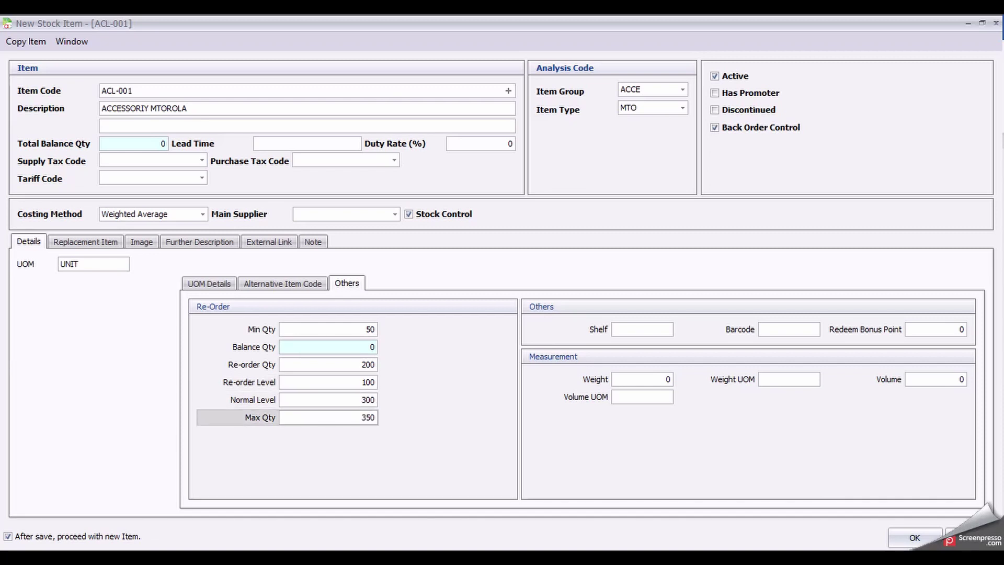
pyautogui.click(914, 538)
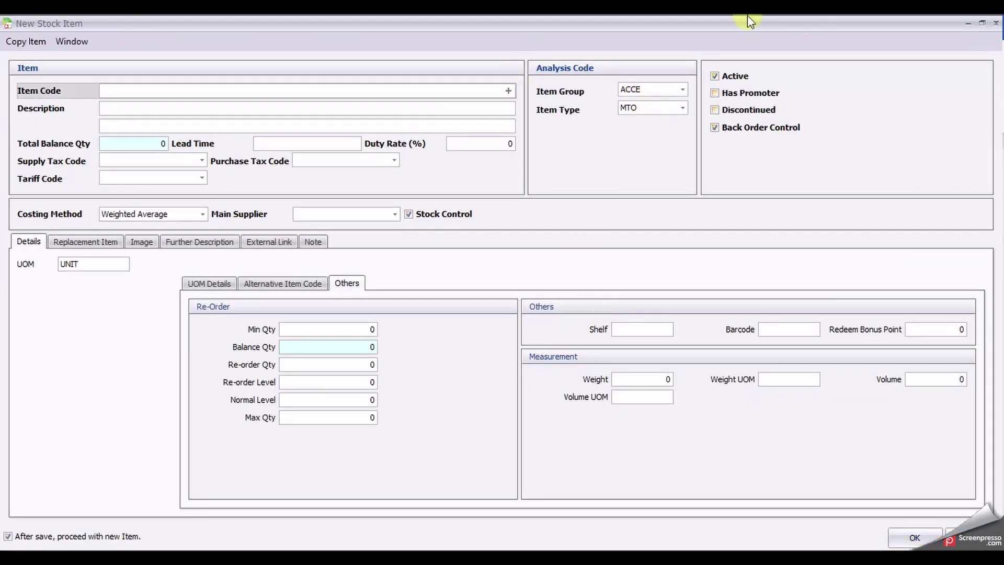
# - Set the next accessory item's type to NAK and generate its item code
pyautogui.click(683, 108)
pyautogui.click(644, 193)
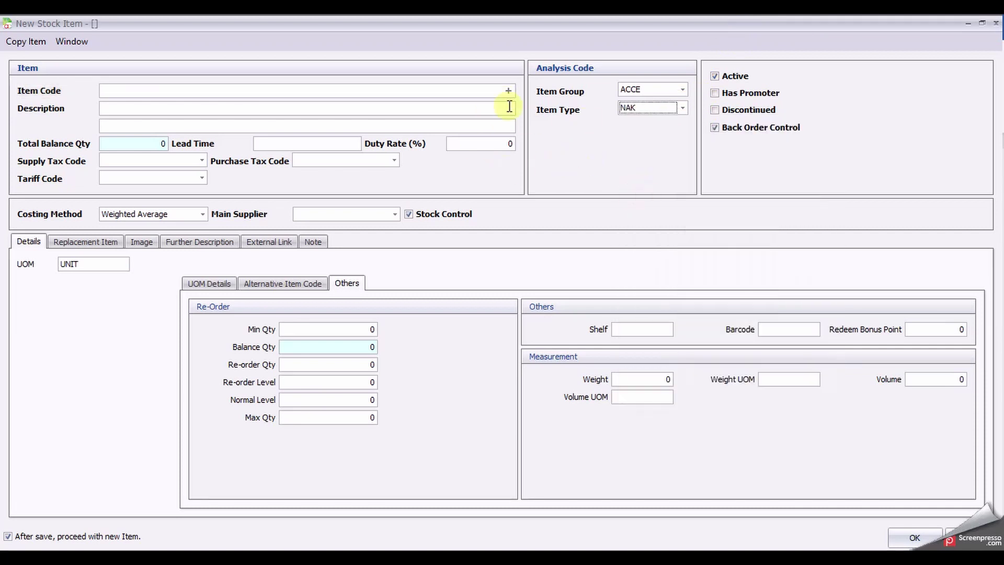
pyautogui.click(508, 90)
# - Describe the NAK item as ACCESSORY NAKIA 1 and set its Price 1 selling price to 50
pyautogui.click(446, 111)
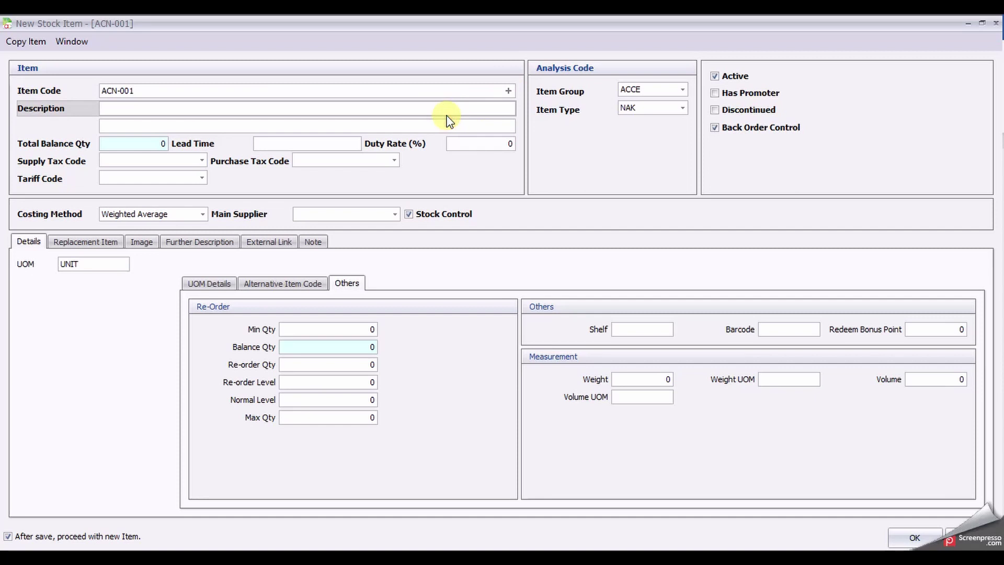
pyautogui.write('ACCESSORIY')
pyautogui.write('Y')
pyautogui.write('NAKIA')
pyautogui.write(' 1')
pyautogui.click(215, 285)
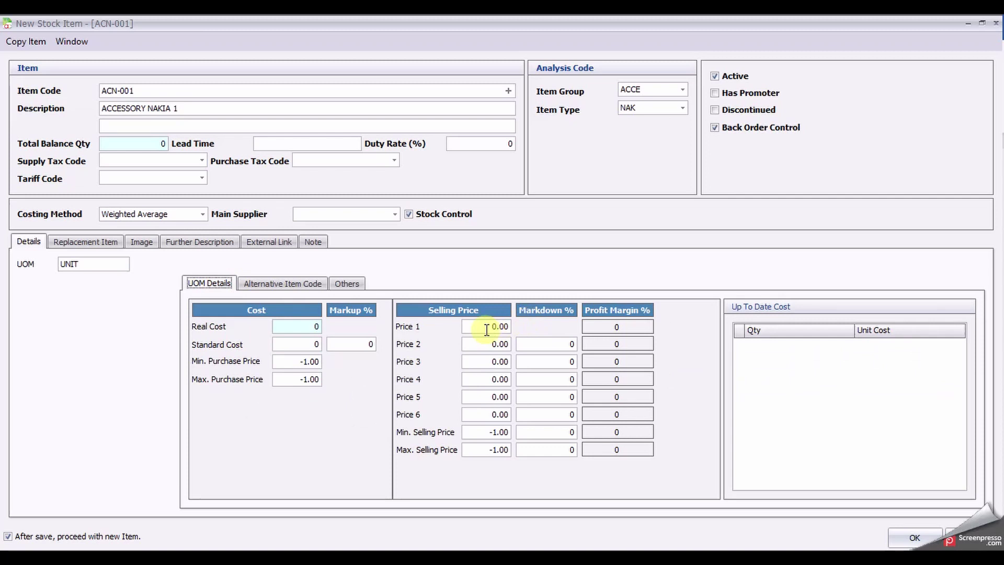
pyautogui.click(486, 329)
pyautogui.write('50')
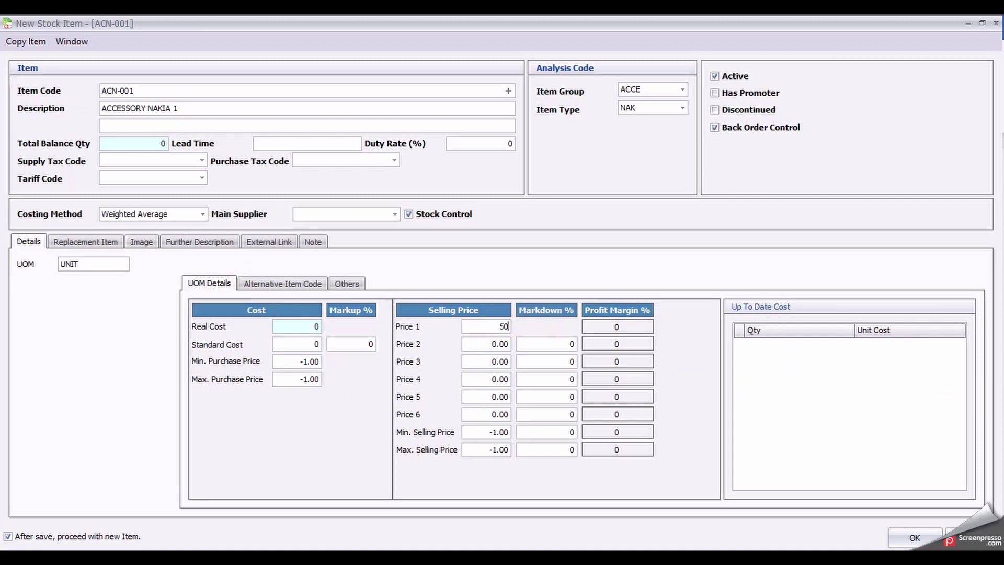
# - Set ACCESSORY NAKIA 1's Min Qty to 50, Re-order Qty 200, Re-order Level 100, Normal Level 300 and Max Qty 350, and save the item
pyautogui.click(346, 284)
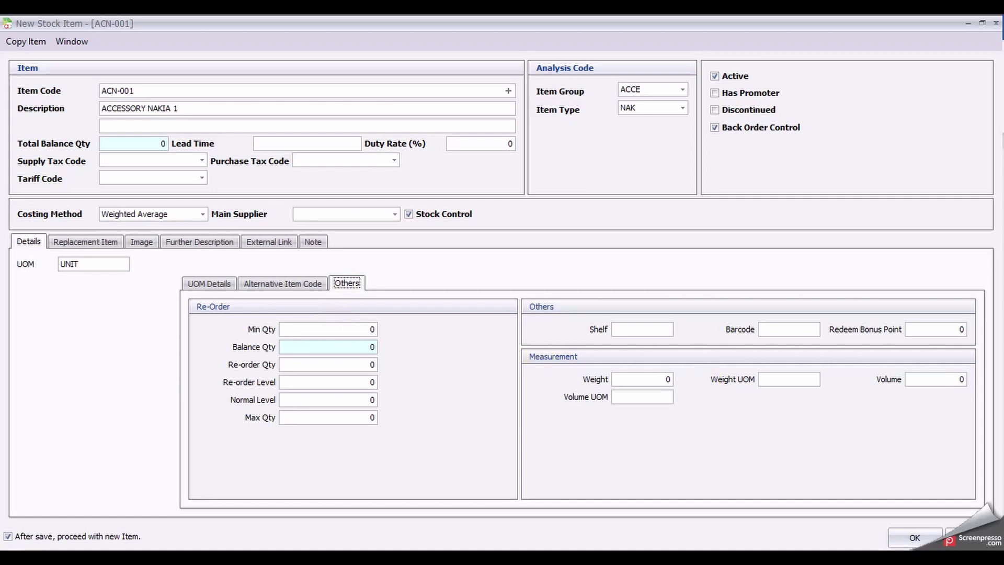
pyautogui.click(370, 329)
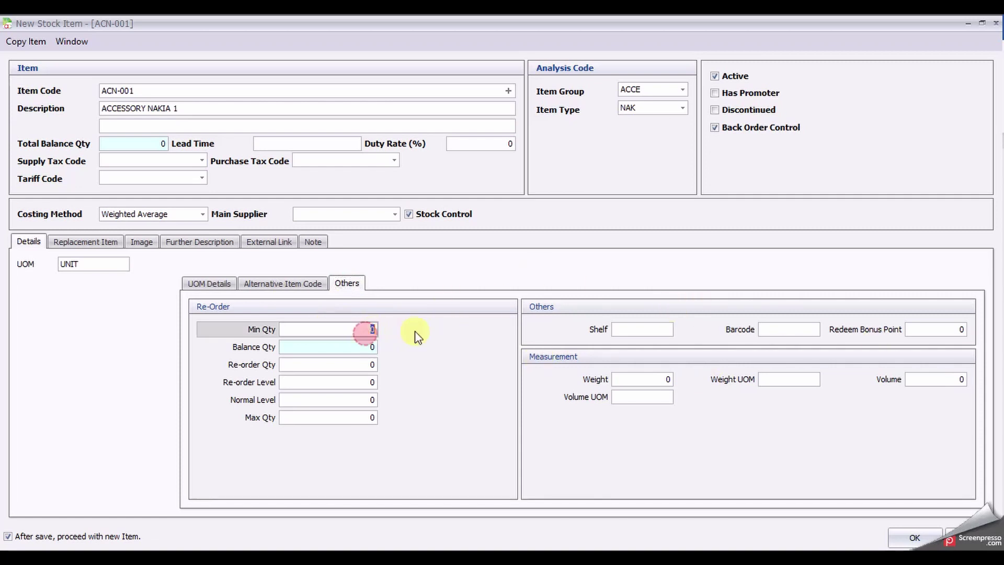
pyautogui.write('50')
pyautogui.press('Tab')
pyautogui.press('Tab')
pyautogui.write('200')
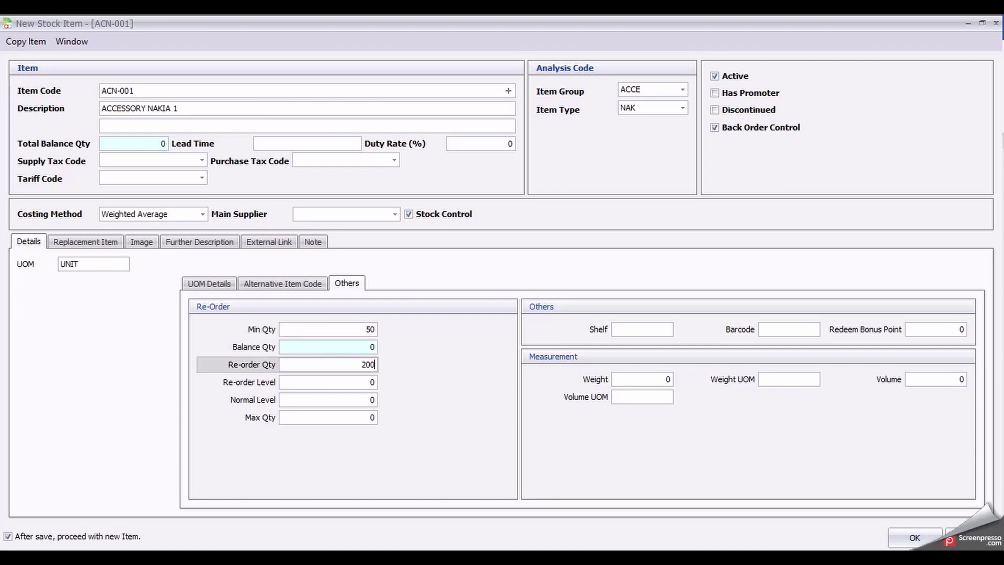
pyautogui.press('Tab')
pyautogui.write('100')
pyautogui.press('Tab')
pyautogui.write('300')
pyautogui.press('Tab')
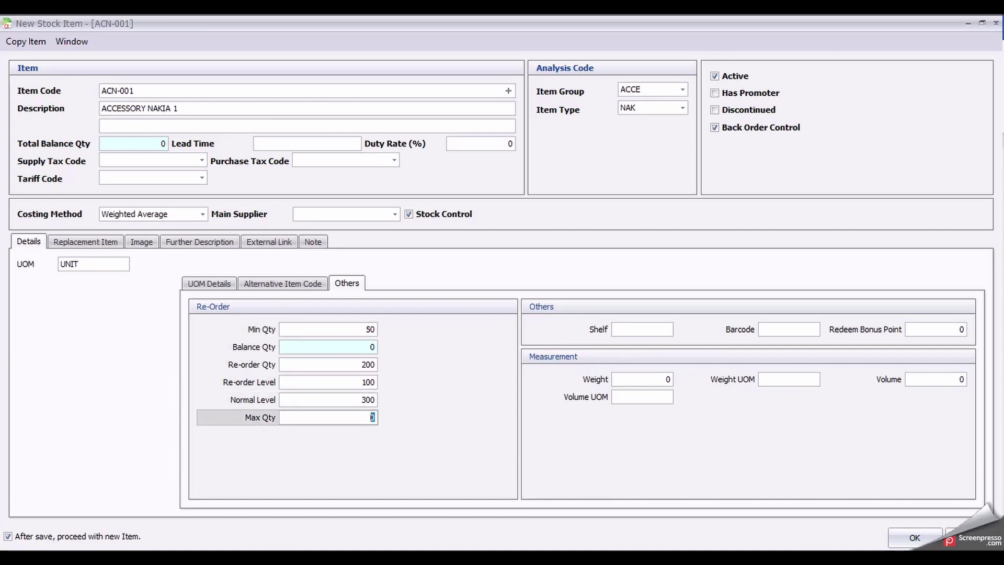
pyautogui.write('350')
pyautogui.click(931, 539)
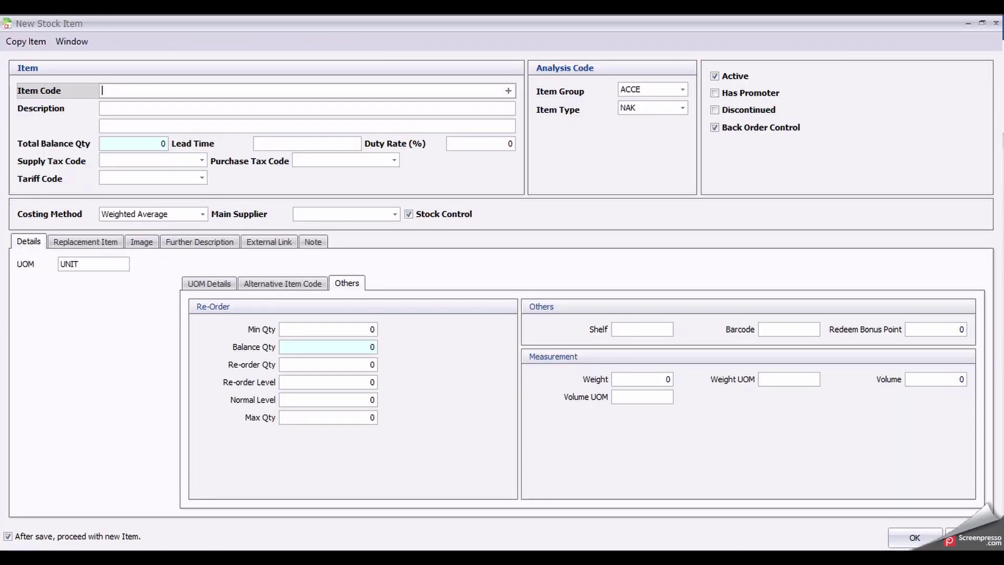
# - Set the next accessory item's type to SAM and generate its item code
pyautogui.click(647, 108)
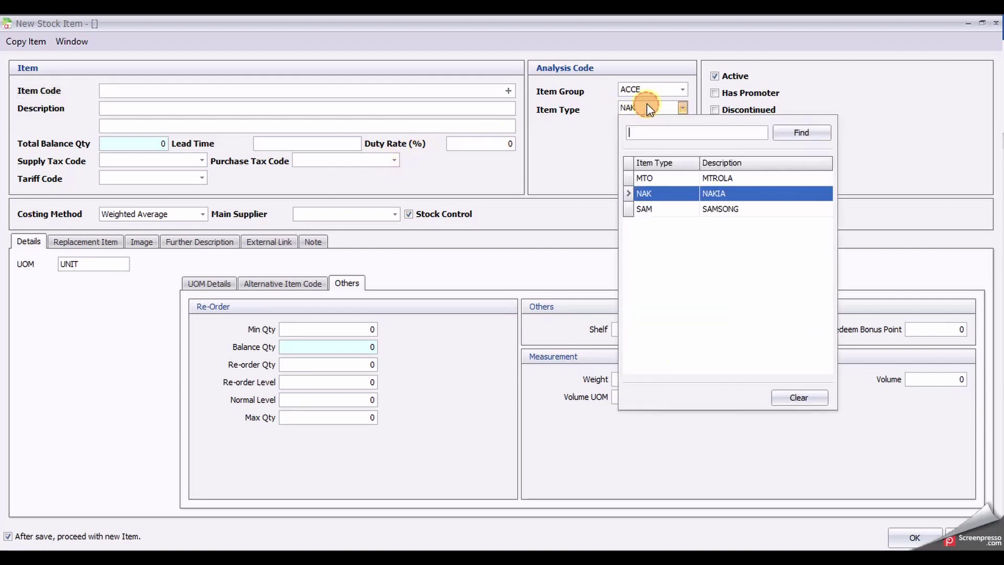
pyautogui.click(643, 208)
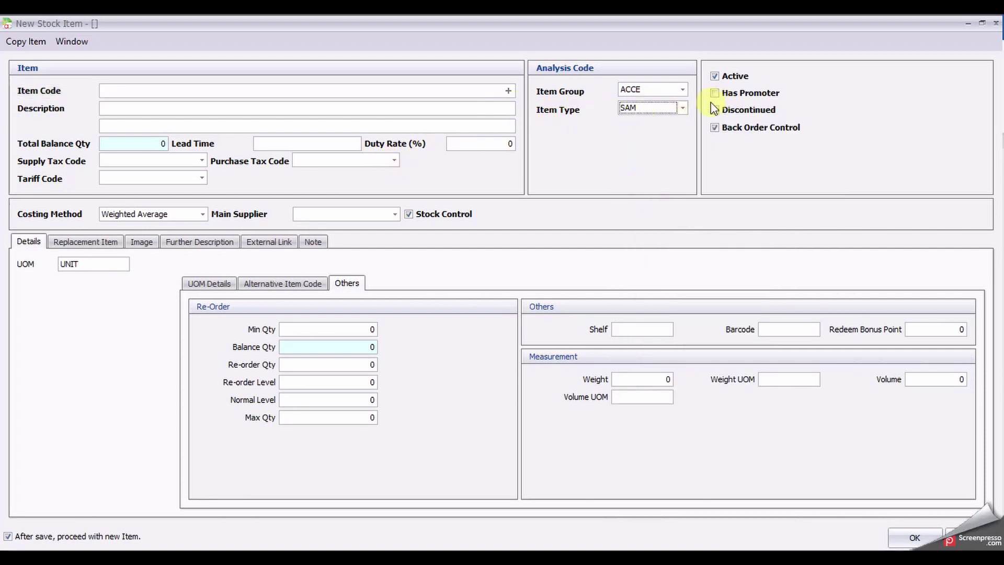
pyautogui.click(509, 91)
# - Describe the SAM item as ACCESSORY SAMSONG 1 and set its Price 1 selling price to 25
pyautogui.click(155, 107)
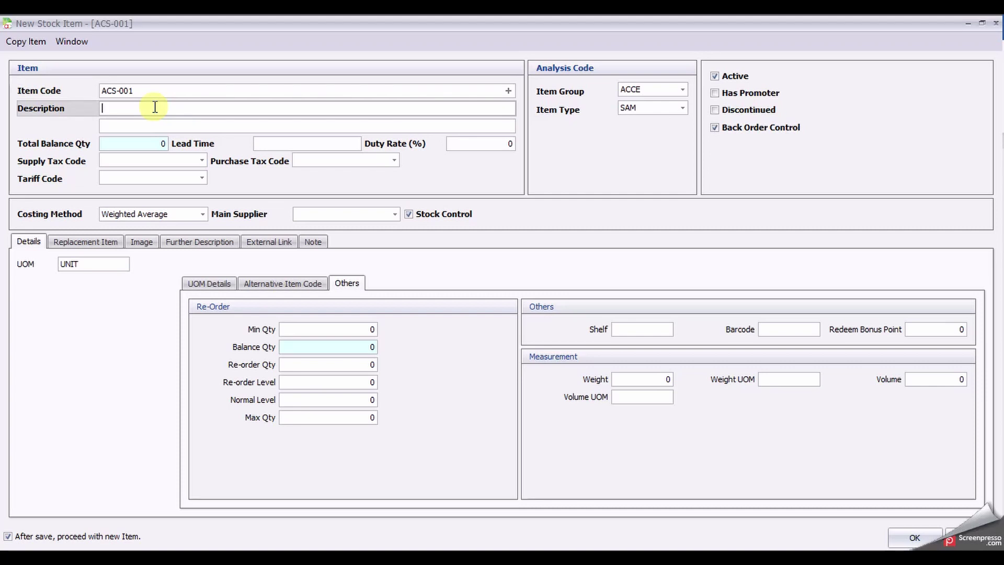
pyautogui.write('ACCESSORY SAMSONG 1')
pyautogui.click(209, 283)
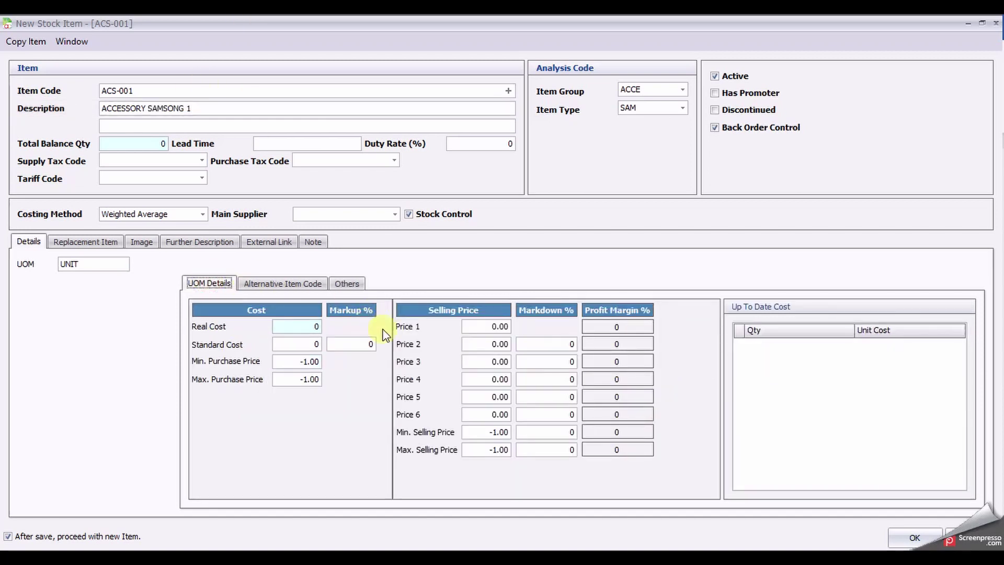
pyautogui.click(481, 327)
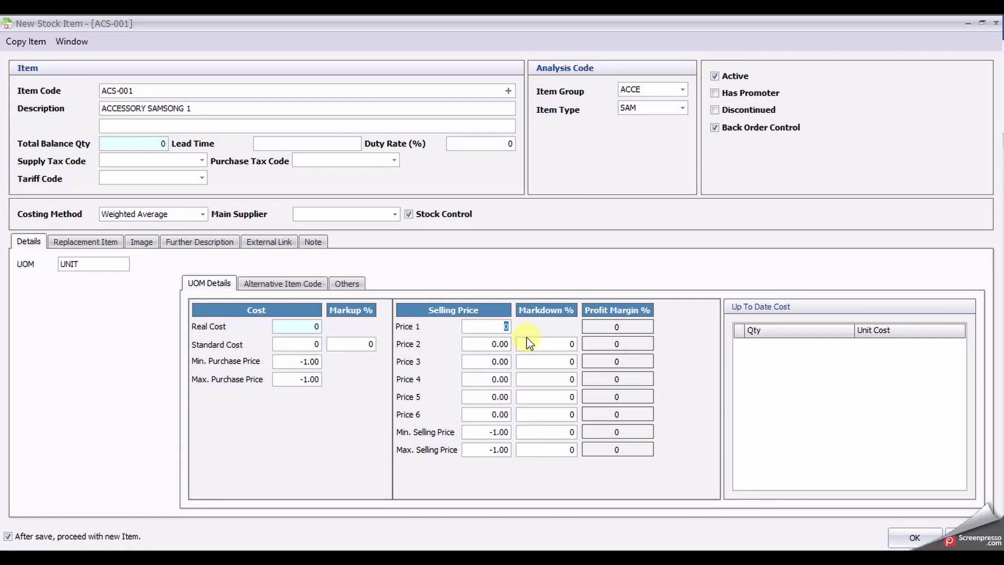
pyautogui.write('25')
# - Set ACCESSORY SAMSONG 1's Min Qty to 50, Re-order Qty 200, Re-order Level 100, Normal Level 300 and Max Qty 350, and save the item
pyautogui.click(347, 283)
pyautogui.click(359, 329)
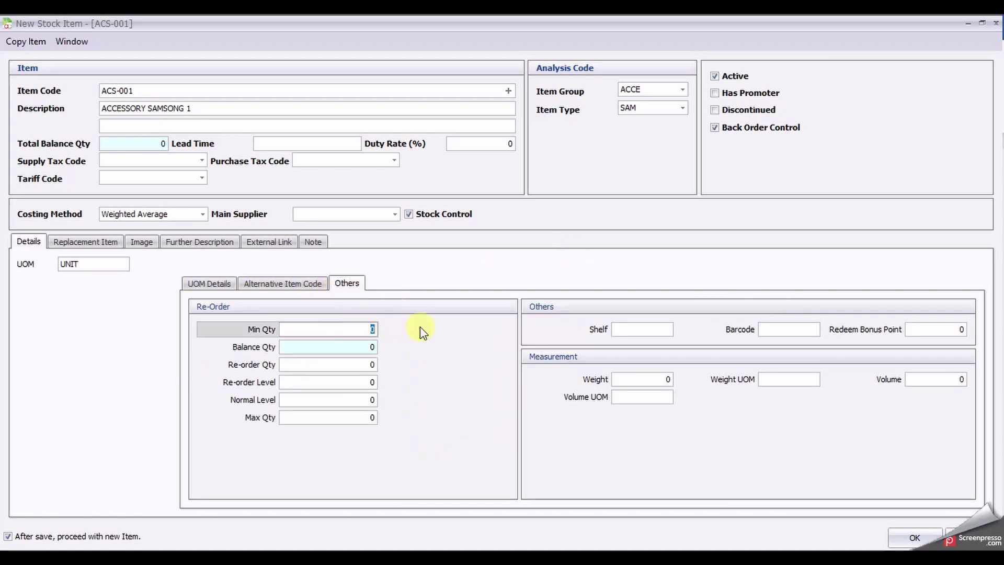
pyautogui.write('50')
pyautogui.press('Tab')
pyautogui.press('Tab')
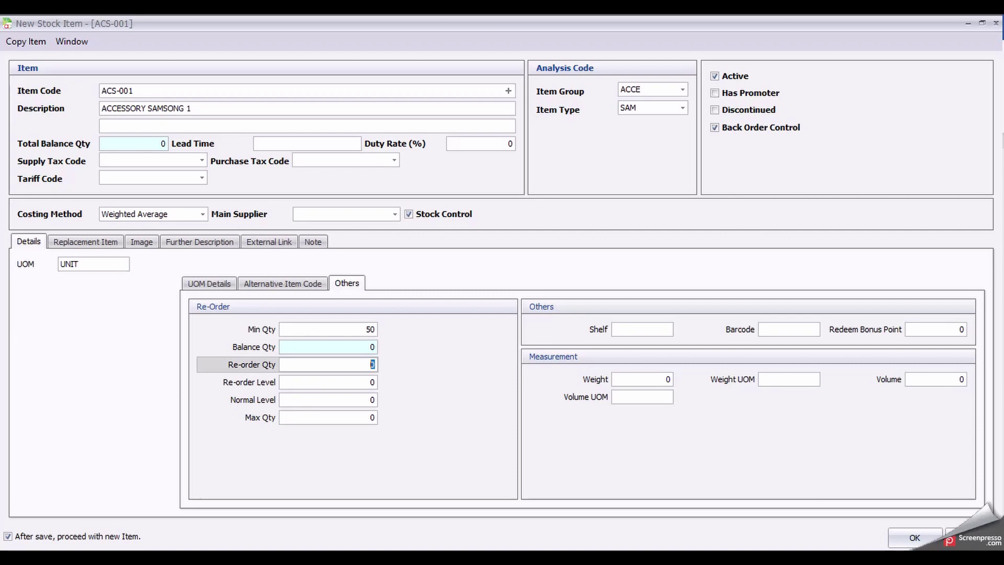
pyautogui.write('200')
pyautogui.press('Tab')
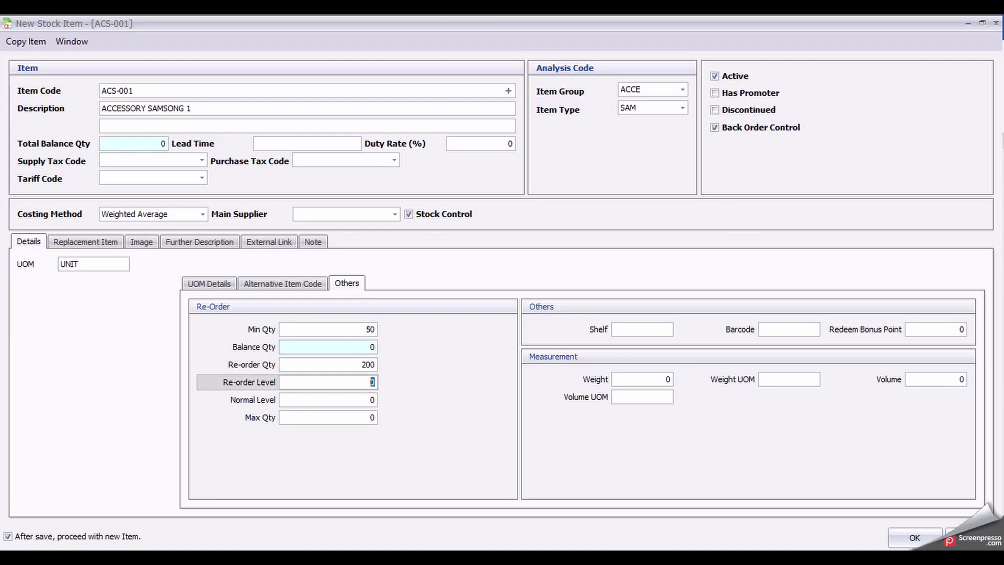
pyautogui.write('100')
pyautogui.press('Tab')
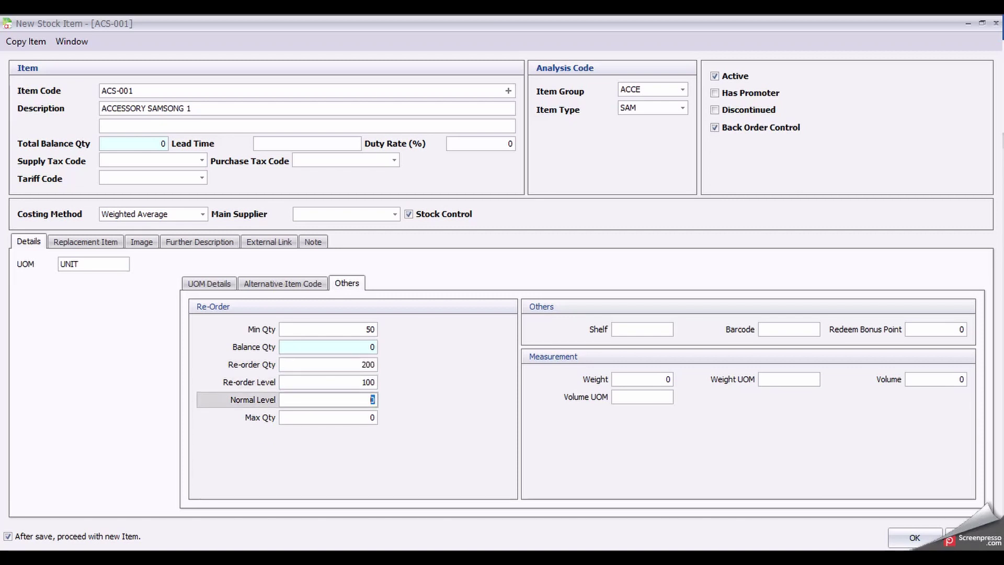
pyautogui.write('300')
pyautogui.press('Tab')
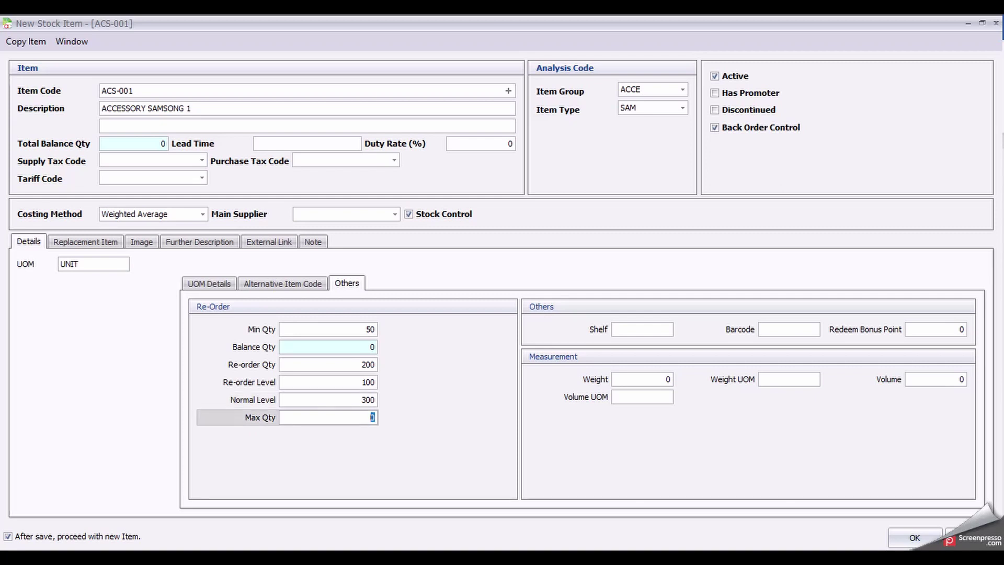
pyautogui.write('350')
pyautogui.click(910, 538)
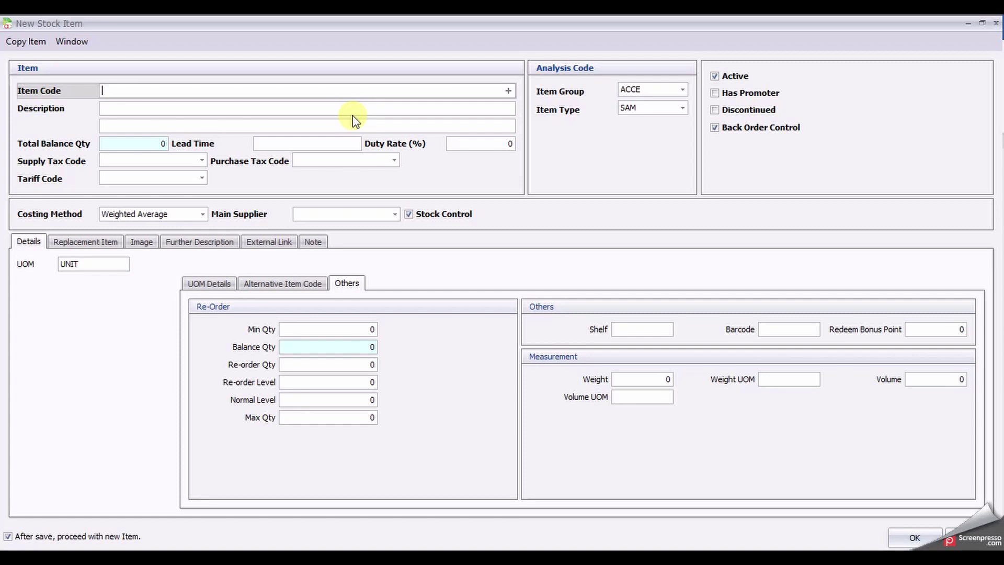
# - Set the new item's group to REPA with a blank item type, and generate its item code
pyautogui.click(668, 92)
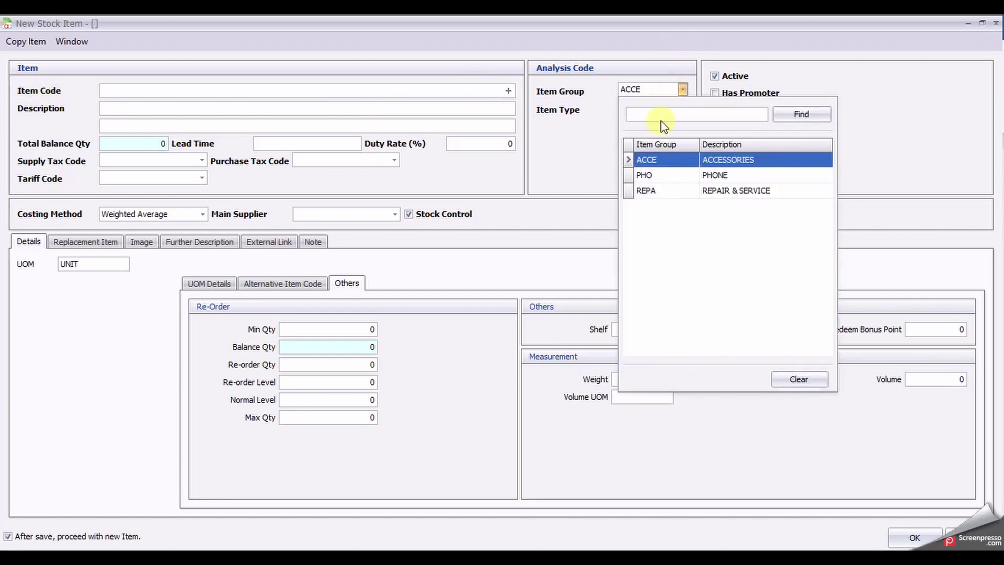
pyautogui.click(670, 190)
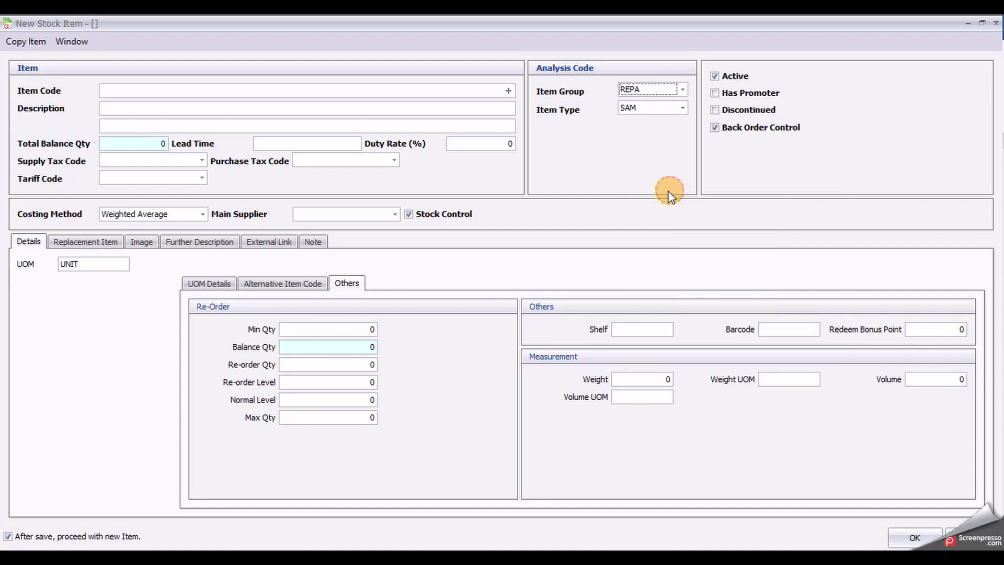
pyautogui.click(663, 110)
pyautogui.click(663, 110)
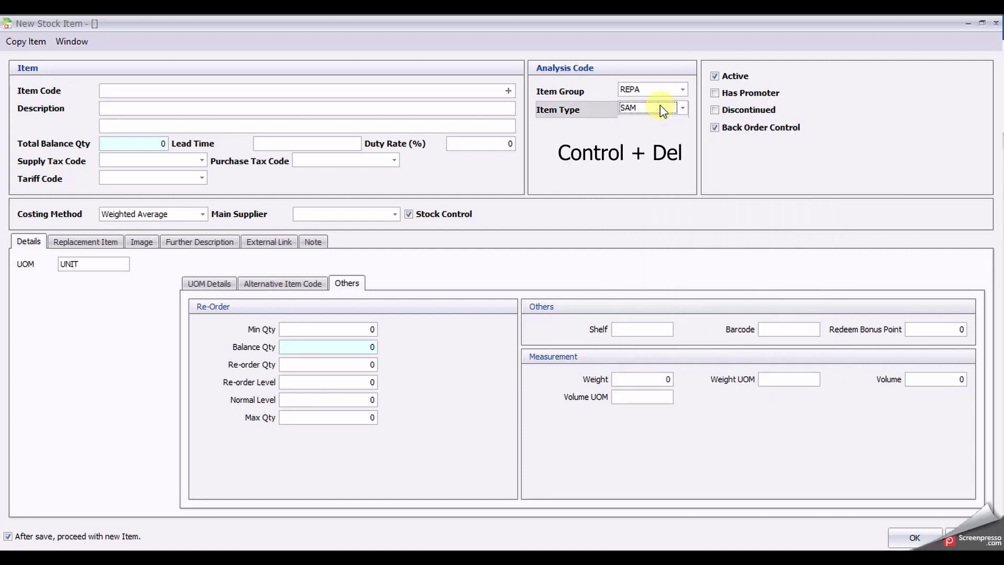
pyautogui.hotkey('ctrl', 'Delete')
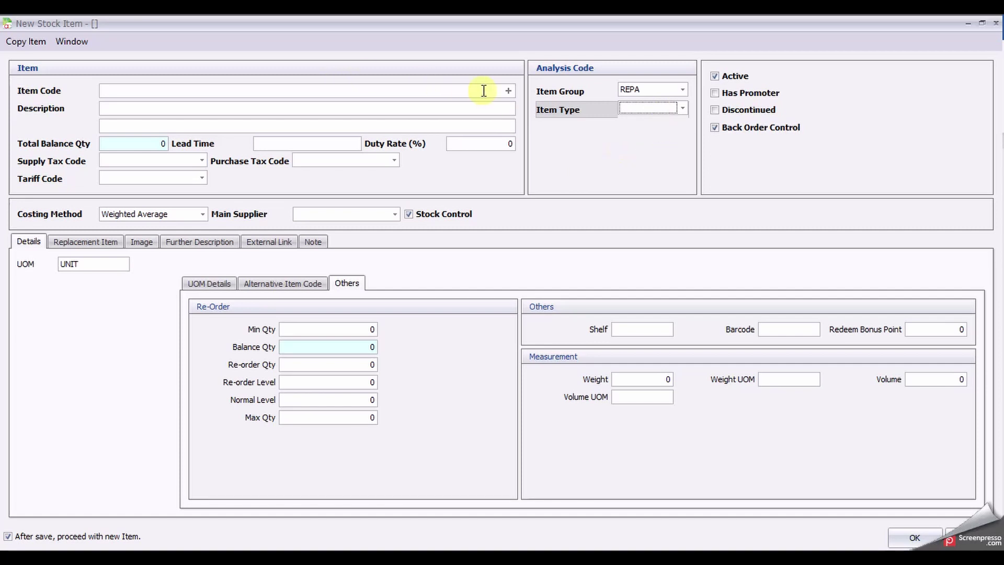
pyautogui.click(509, 92)
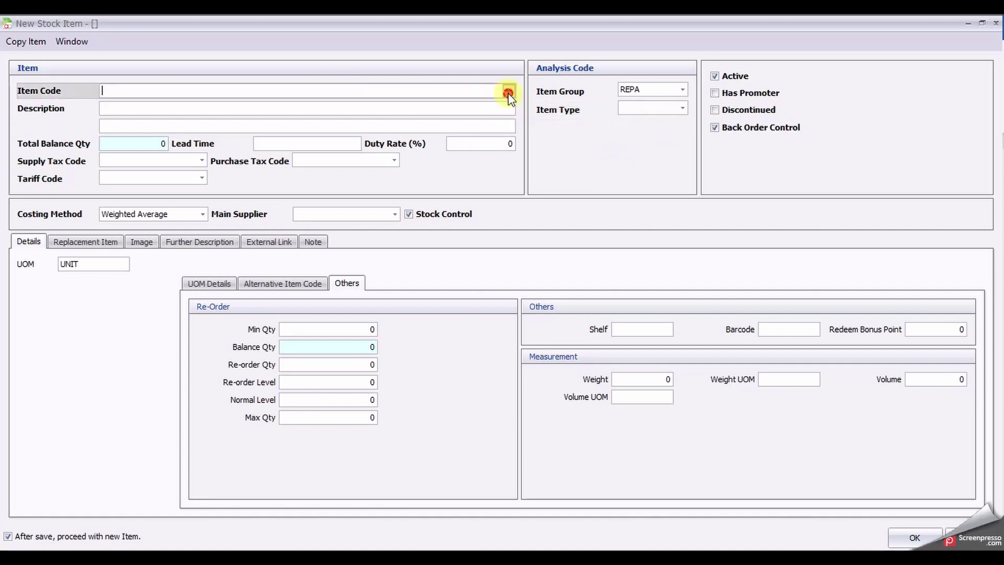
# - Describe the REPA item as REPAIR & SERVICE and set its Price 1 selling price to 500
pyautogui.click(215, 109)
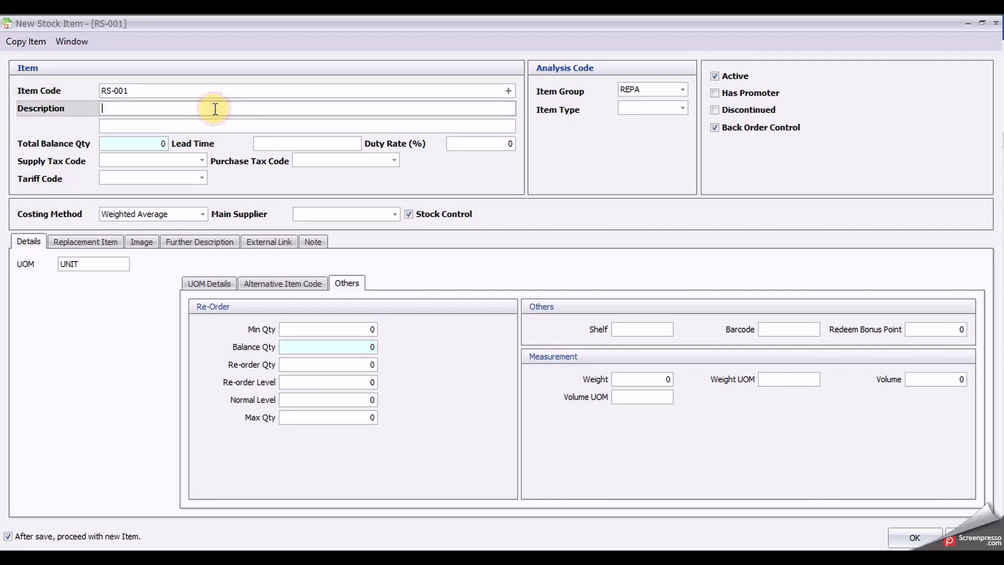
pyautogui.write('REPA')
pyautogui.write('IR ')
pyautogui.write('& E')
pyautogui.write('SERVICE')
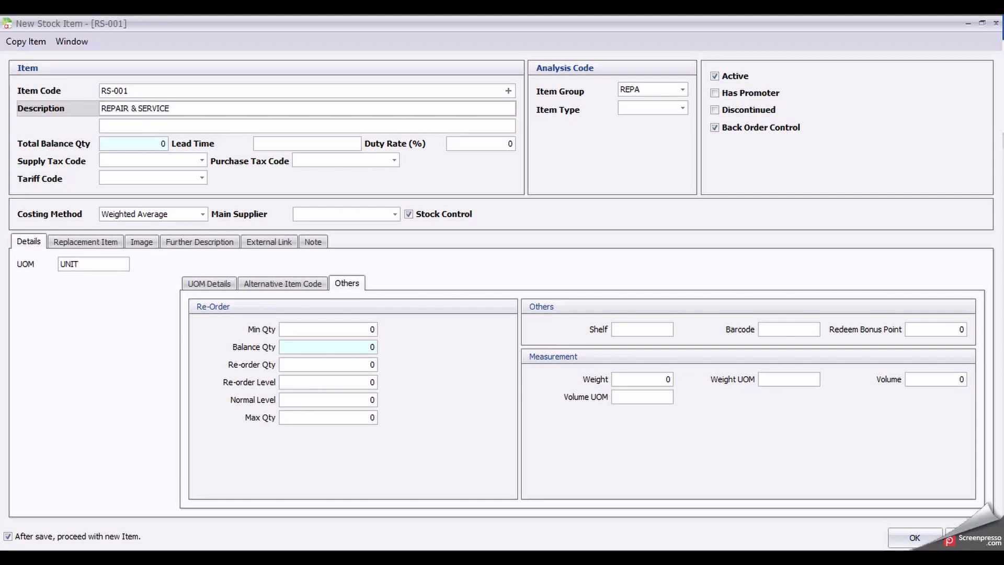
pyautogui.click(207, 287)
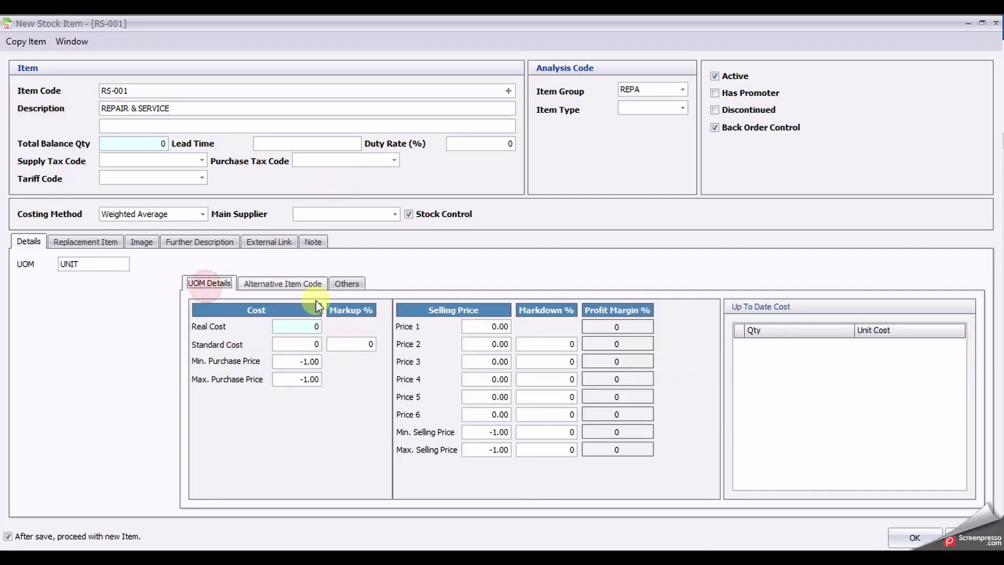
pyautogui.click(477, 326)
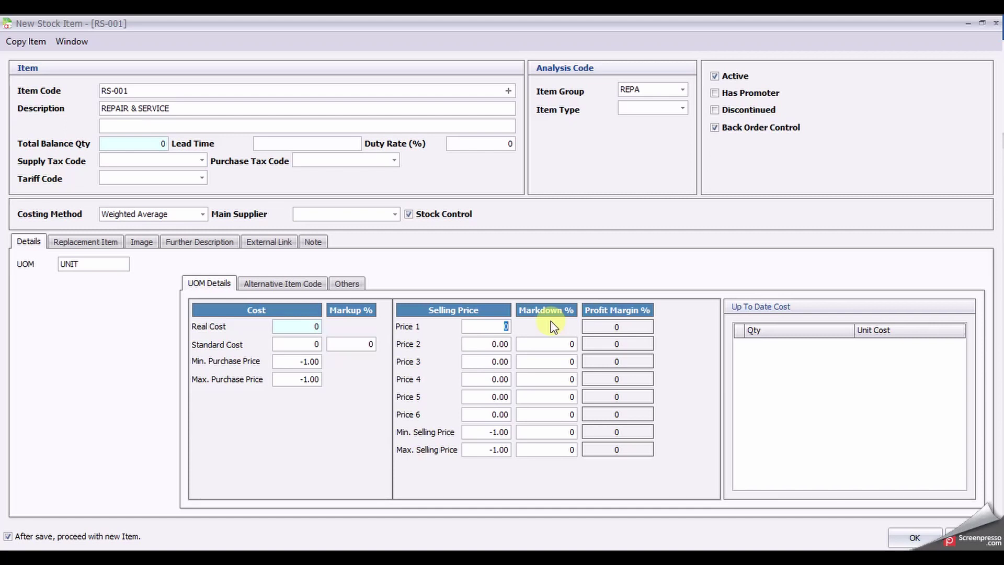
pyautogui.write('500')
# - Turn off stock control for the REPAIR & SERVICE item and save it without proceeding to another new item
pyautogui.click(442, 221)
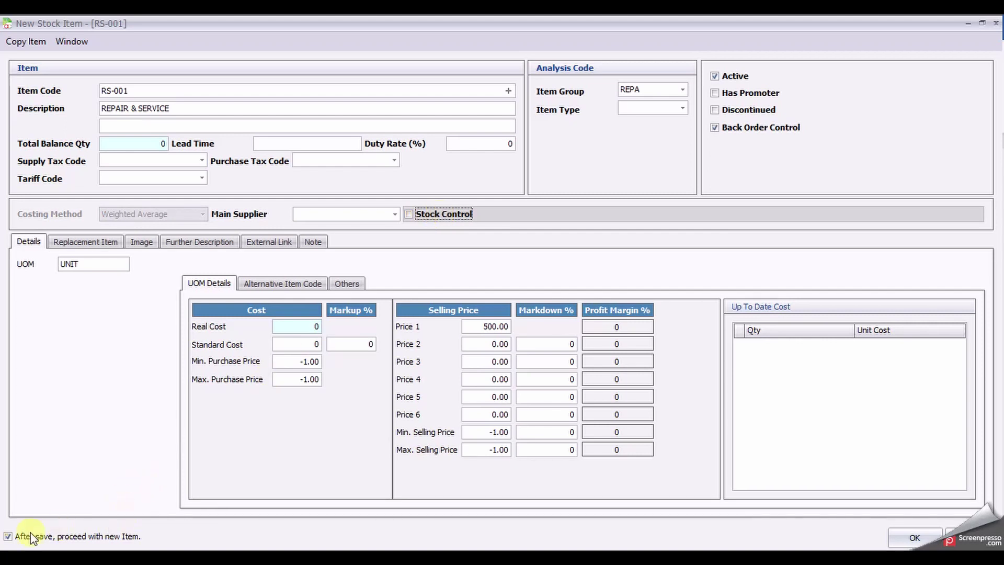
pyautogui.click(90, 536)
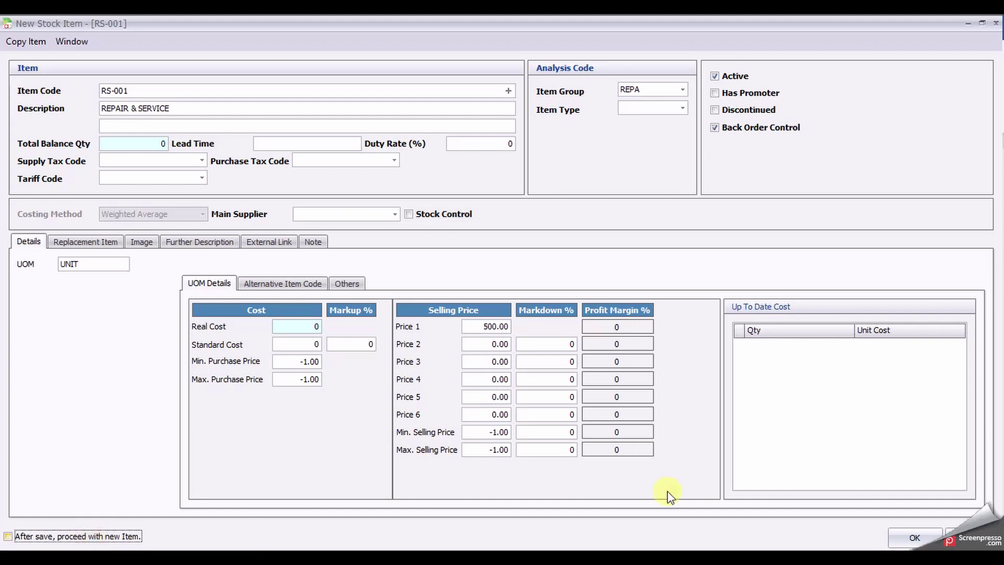
pyautogui.click(913, 535)
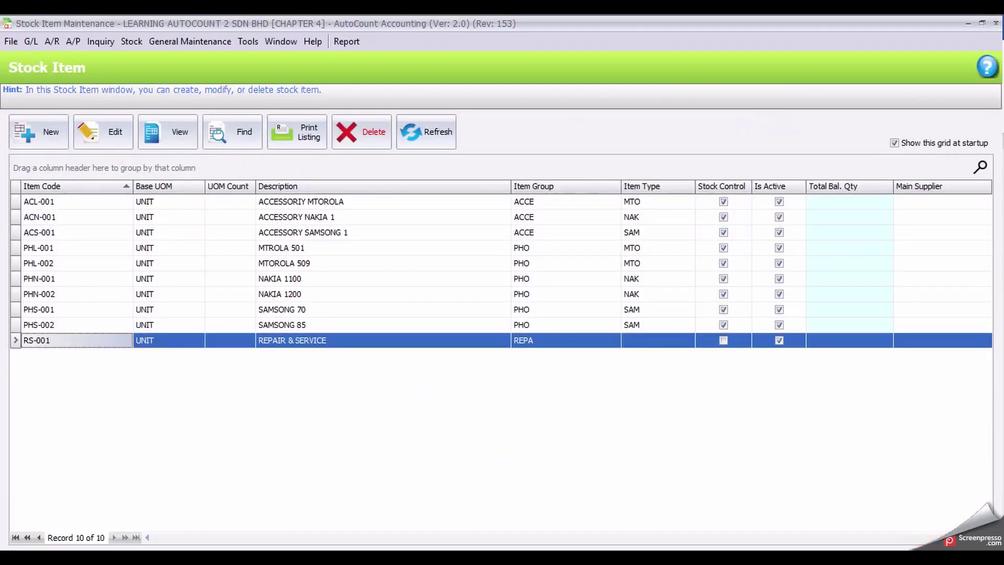
pyautogui.click(445, 434)
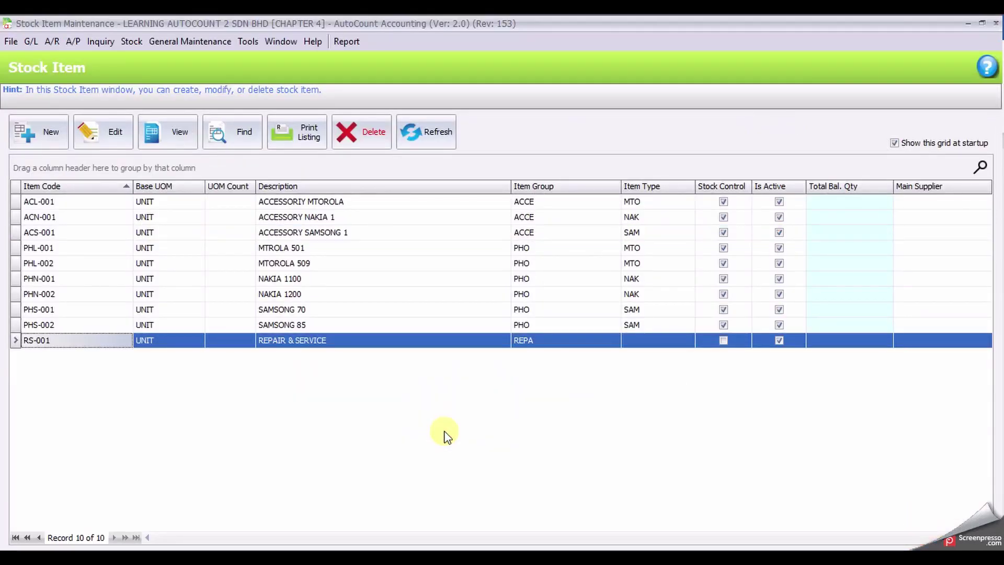